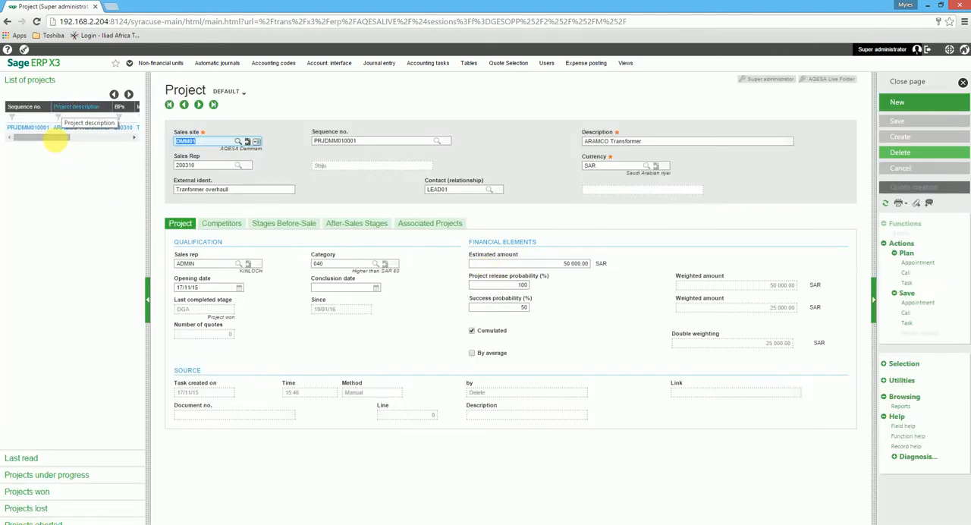
{"action": "left_click", "coordinate": [57, 475]}
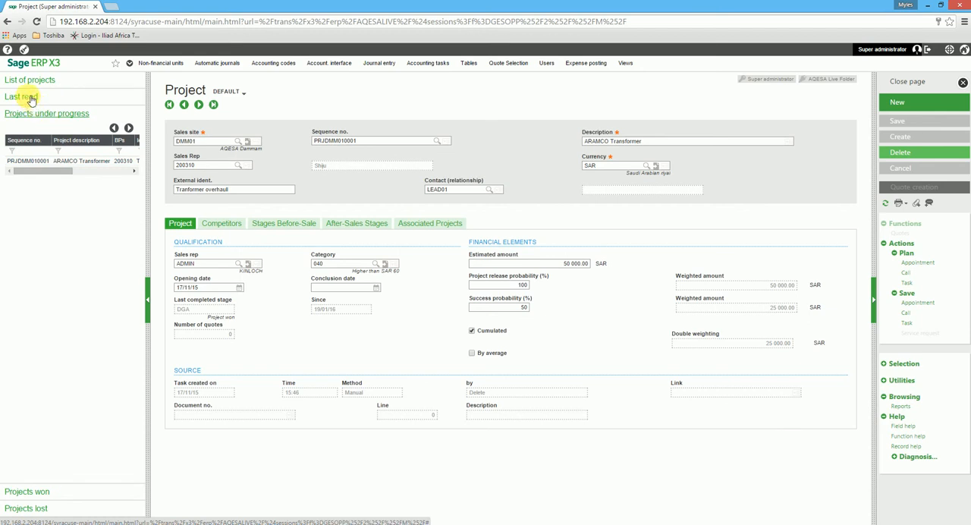
{"action": "left_click", "coordinate": [39, 83]}
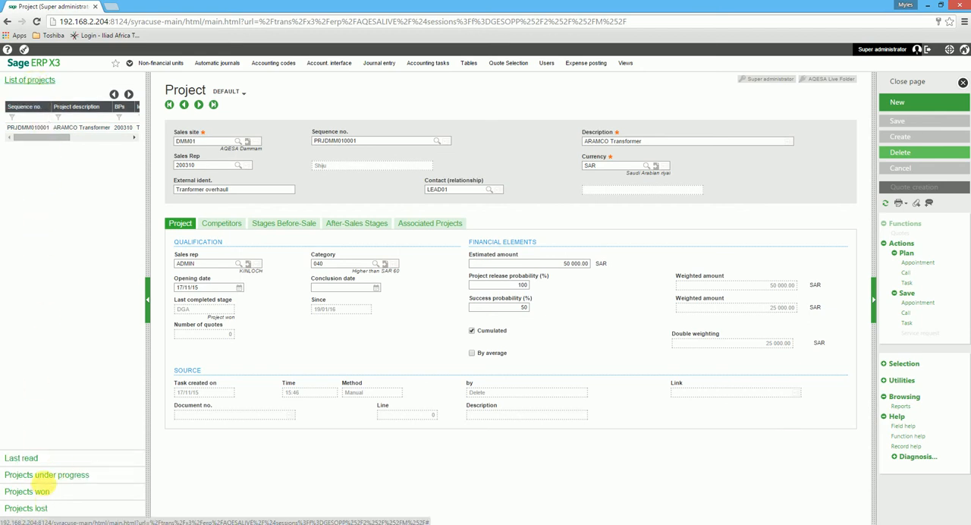
Start a new project for sales site DMM01 with the description "Hotels construction project".
{"action": "left_click", "coordinate": [907, 106]}
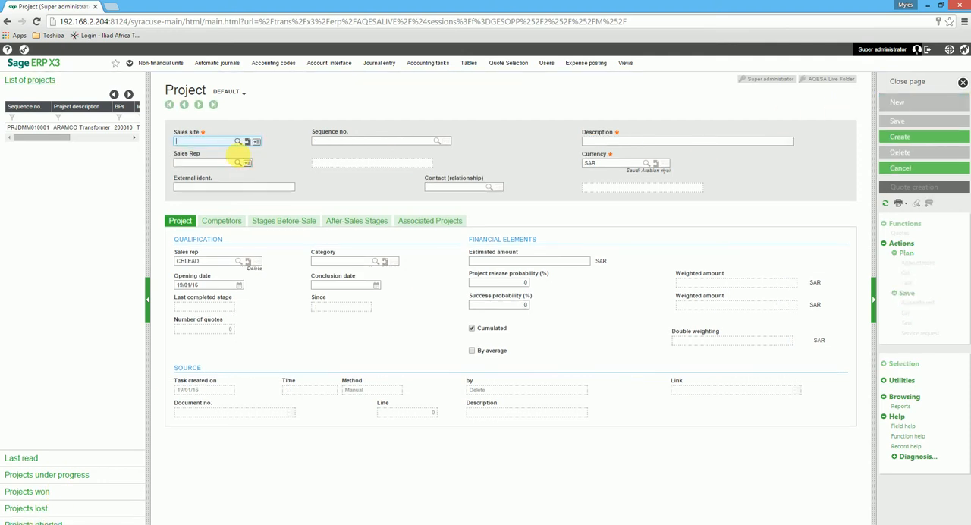
{"action": "left_click", "coordinate": [240, 142]}
{"action": "left_click", "coordinate": [184, 286]}
{"action": "left_click", "coordinate": [645, 141]}
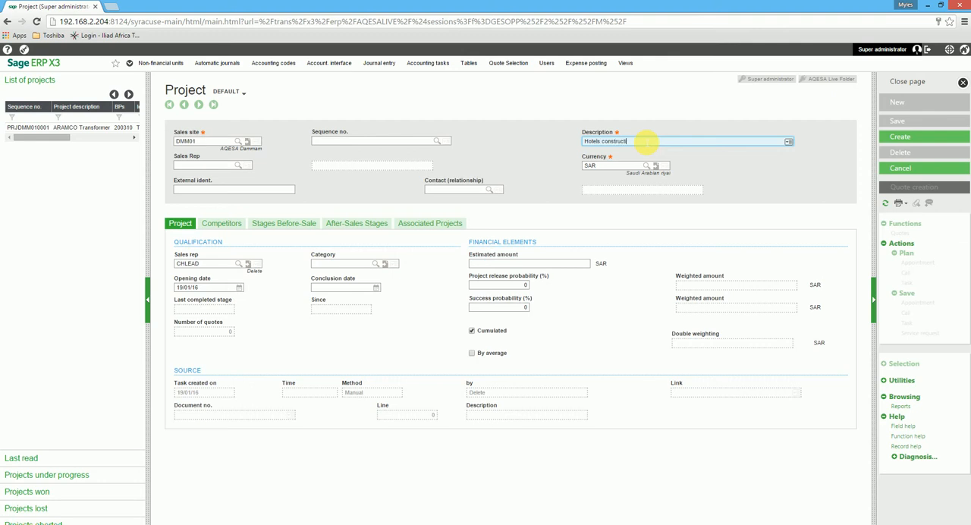
{"action": "key", "text": "Tab"}
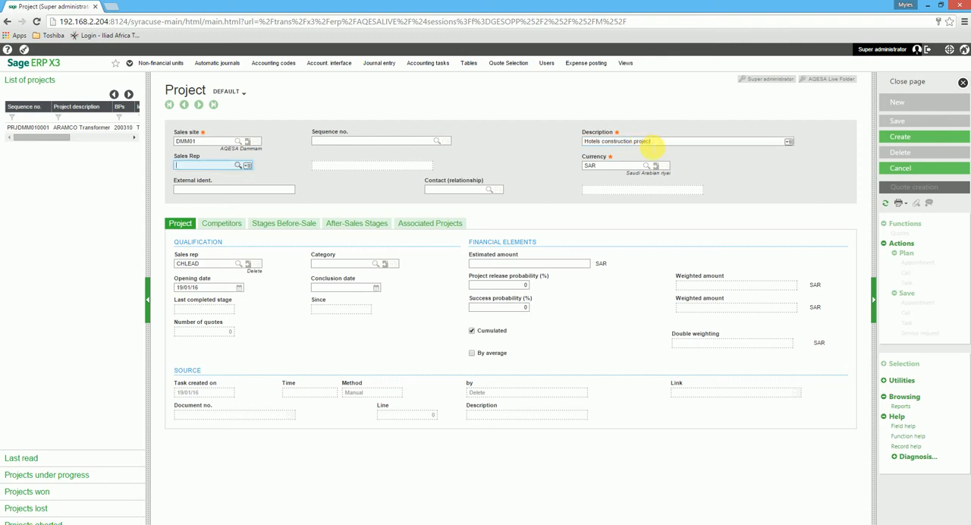
Set the project header's sales rep to 200138 and choose the contact by filtering the contact list on first name.
{"action": "left_click", "coordinate": [239, 166]}
{"action": "left_click", "coordinate": [112, 242]}
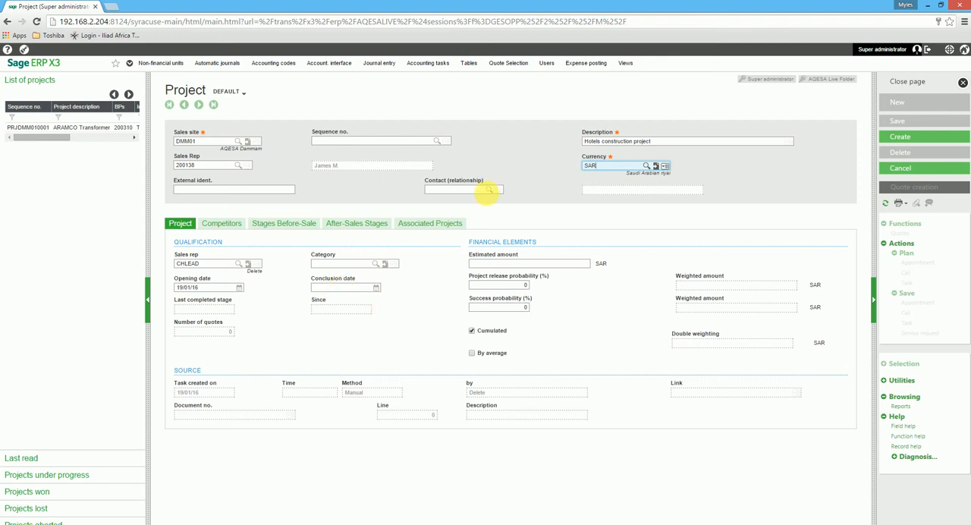
{"action": "left_click", "coordinate": [490, 191]}
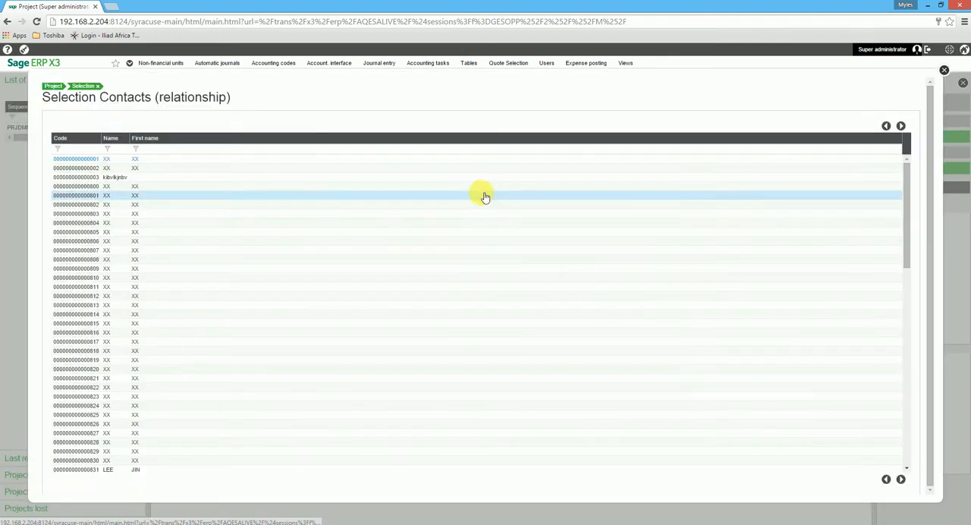
{"action": "left_click", "coordinate": [136, 148]}
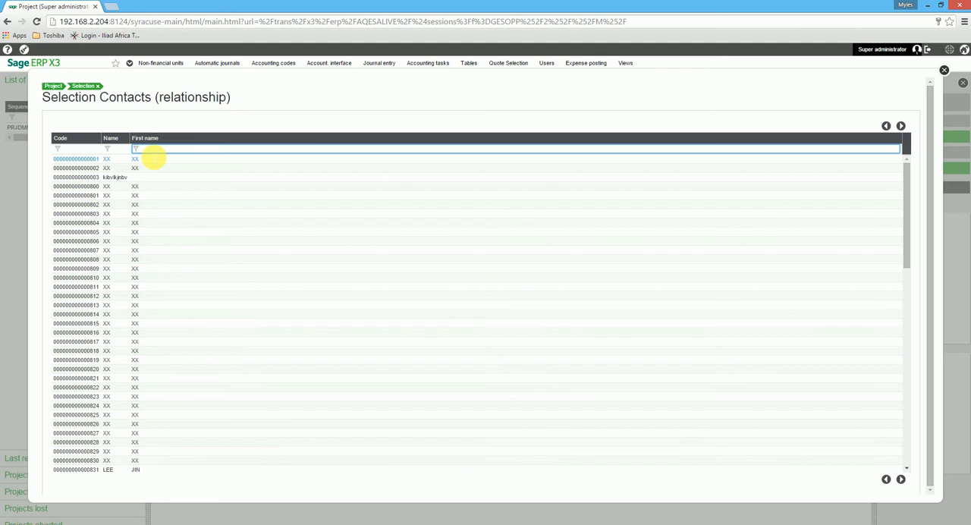
{"action": "key", "text": "Return"}
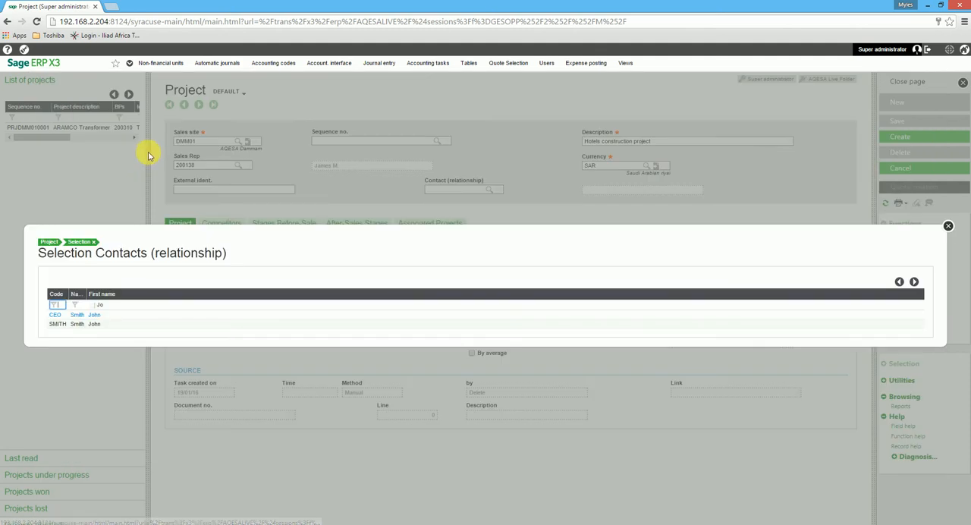
{"action": "left_click", "coordinate": [97, 326]}
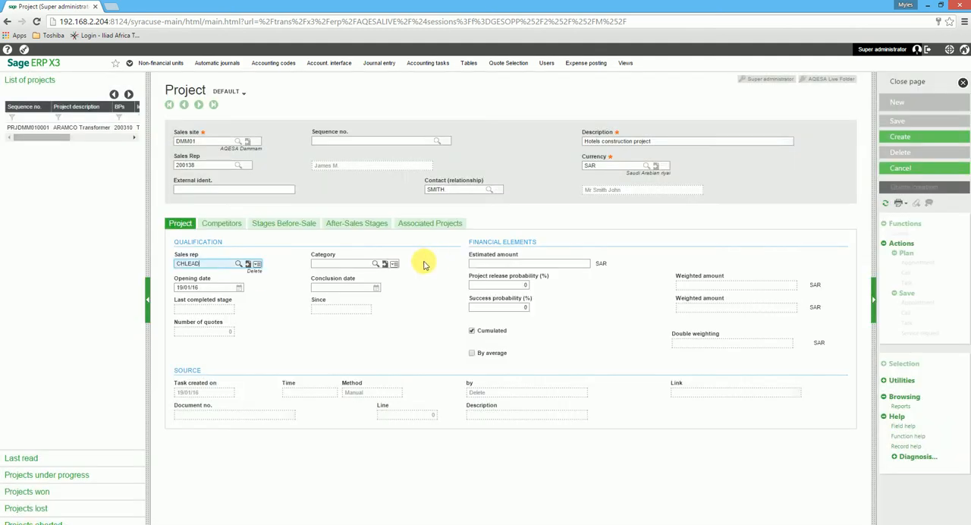
Set the qualification sales rep to 200138 and the project category to 040, the one higher than SAR 60.
{"action": "left_click", "coordinate": [245, 265]}
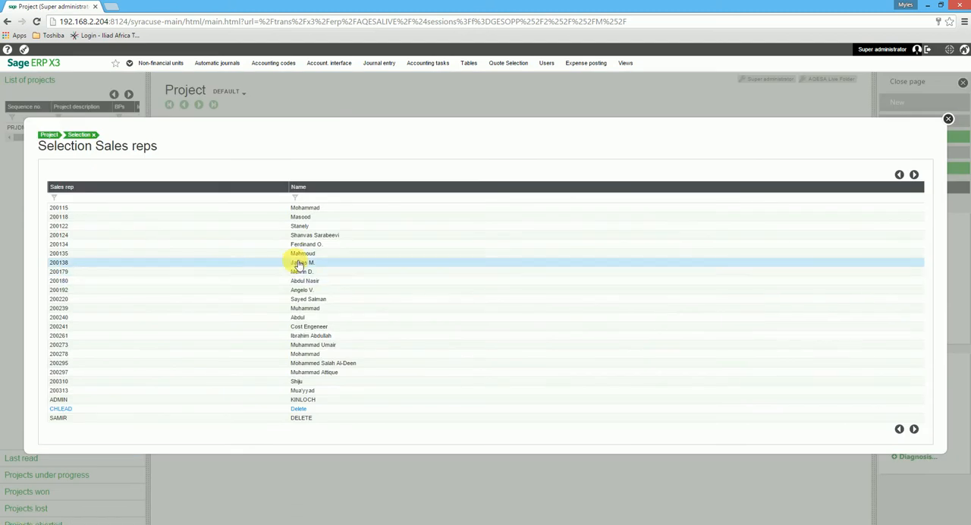
{"action": "left_click", "coordinate": [245, 262]}
{"action": "left_click", "coordinate": [383, 264]}
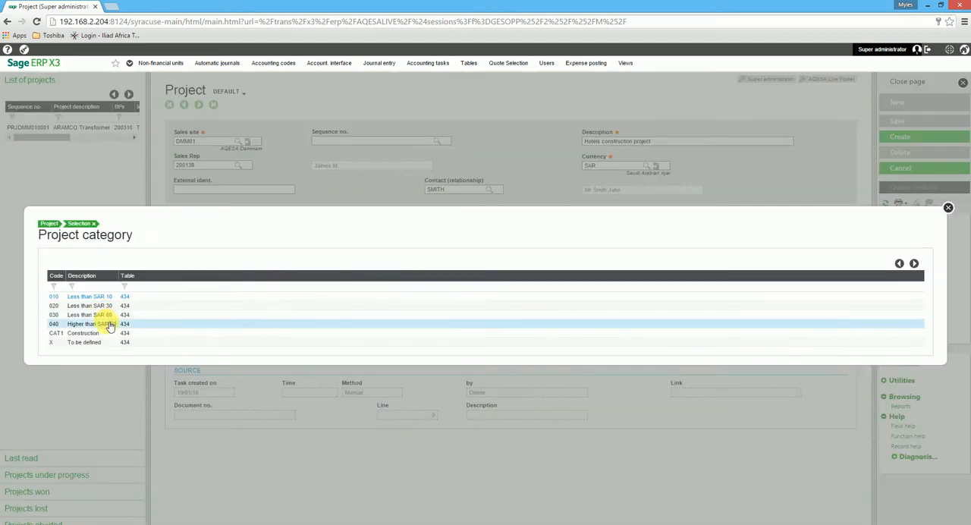
{"action": "left_click", "coordinate": [106, 324]}
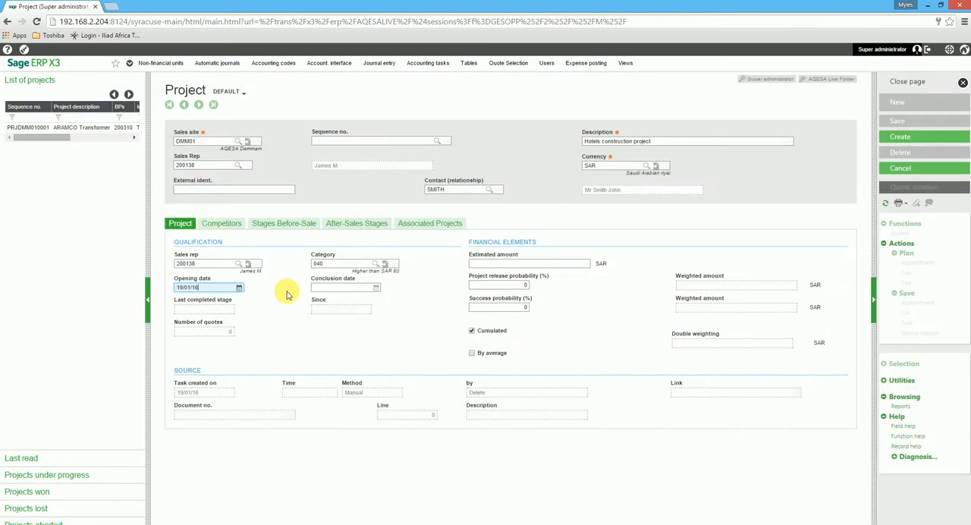
Set the project's opening date to 01/01/16 and its conclusion date to 29/02/16.
{"action": "left_click", "coordinate": [239, 287]}
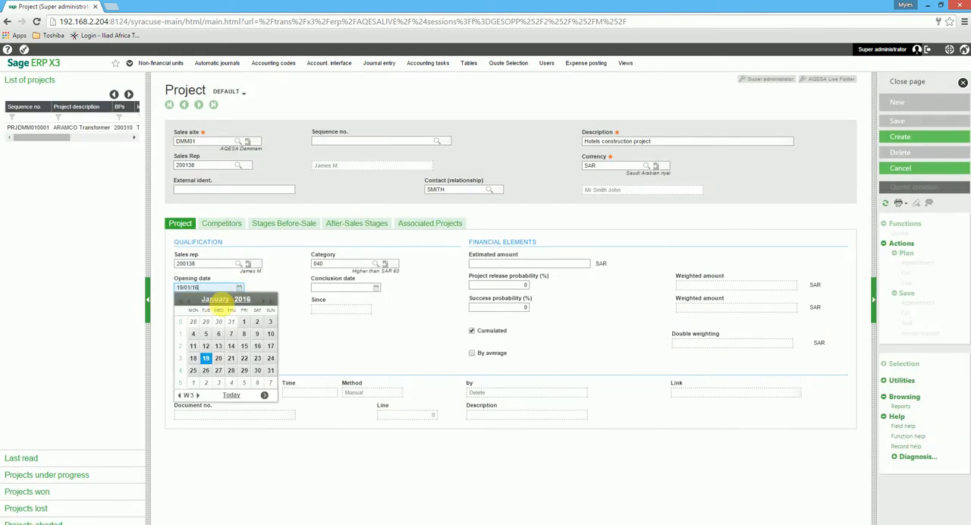
{"action": "left_click", "coordinate": [244, 321]}
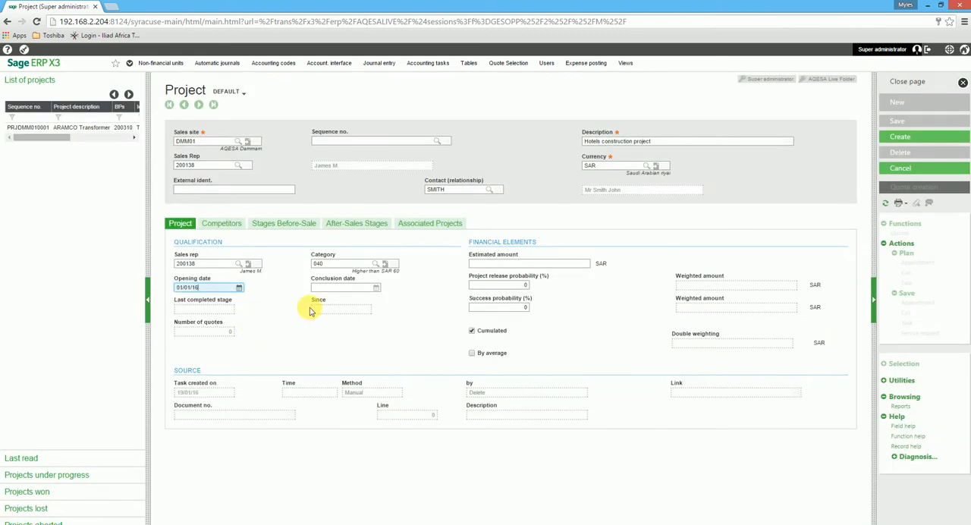
{"action": "left_click", "coordinate": [376, 289]}
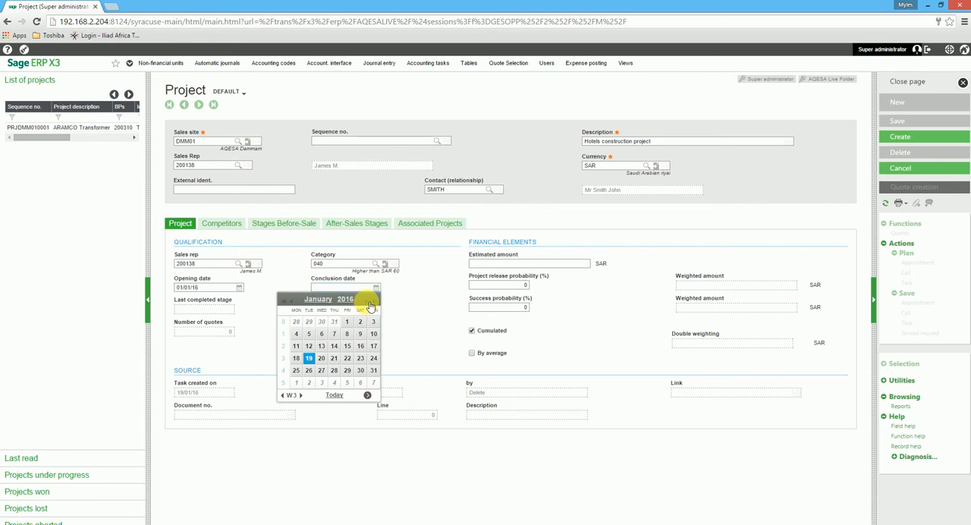
{"action": "left_click", "coordinate": [368, 303]}
{"action": "left_click", "coordinate": [297, 375]}
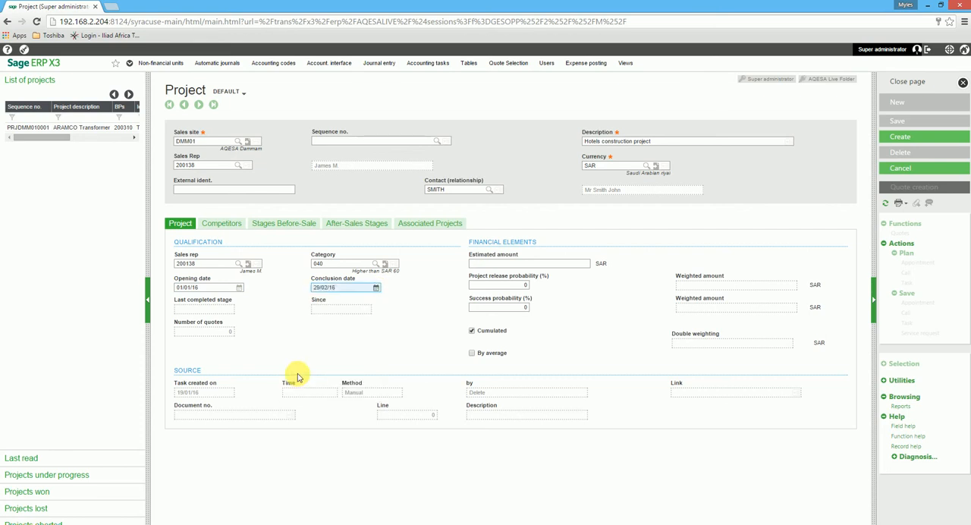
Enter an estimated amount of 1000000 SAR, a project release probability of 60% and a success probability of 50%.
{"action": "left_click", "coordinate": [501, 263]}
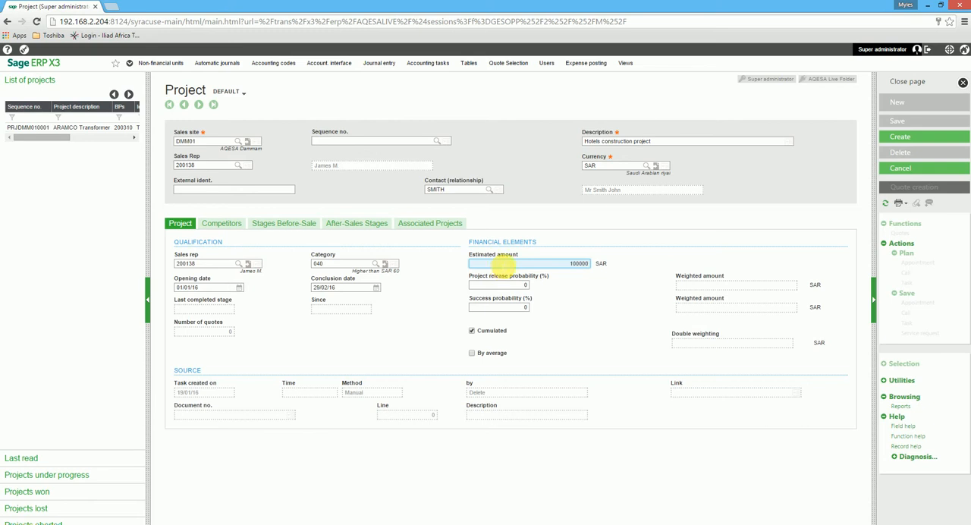
{"action": "left_click", "coordinate": [505, 285]}
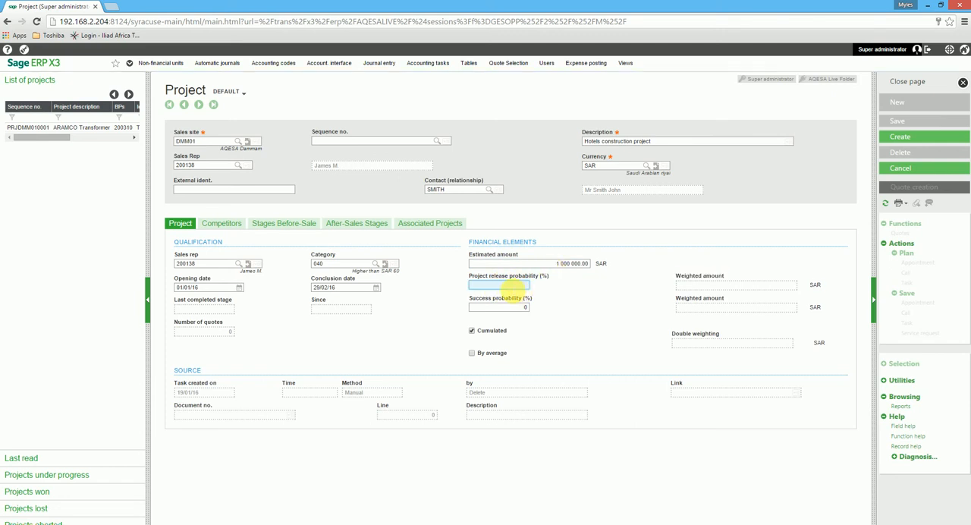
{"action": "type", "text": "60"}
{"action": "left_click", "coordinate": [524, 308]}
{"action": "key", "text": "Tab"}
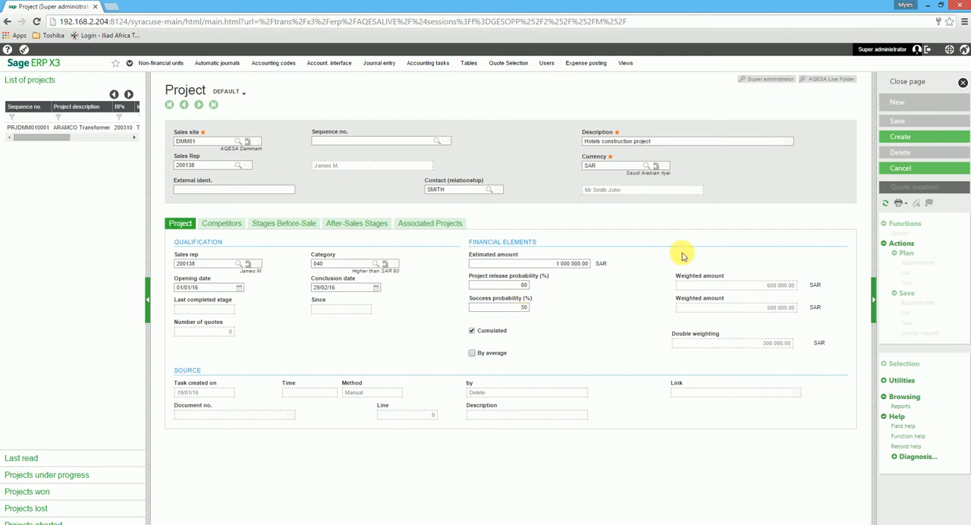
Add competitor 030 (Inter Cycles) to the project with a competitor amount of 900000, leaving strengths and weaknesses blank.
{"action": "left_click", "coordinate": [227, 228]}
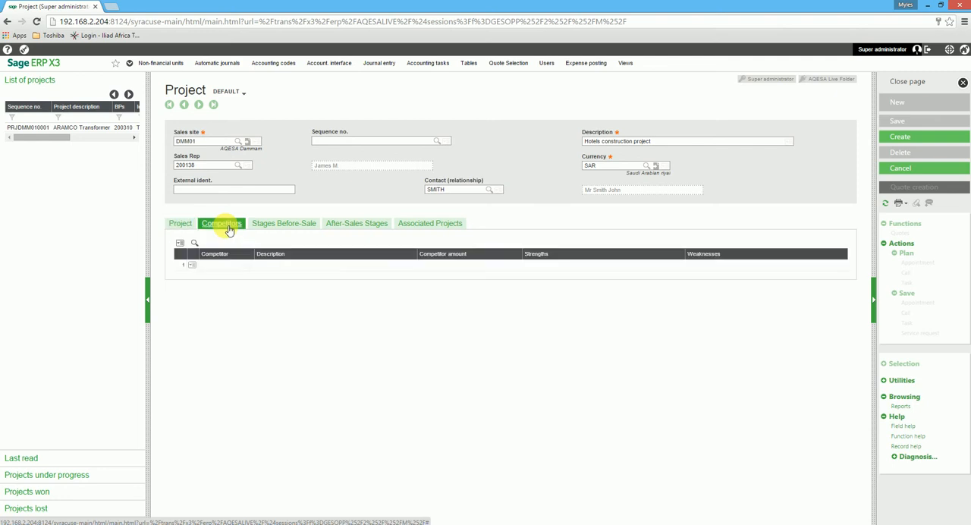
{"action": "left_click", "coordinate": [231, 265]}
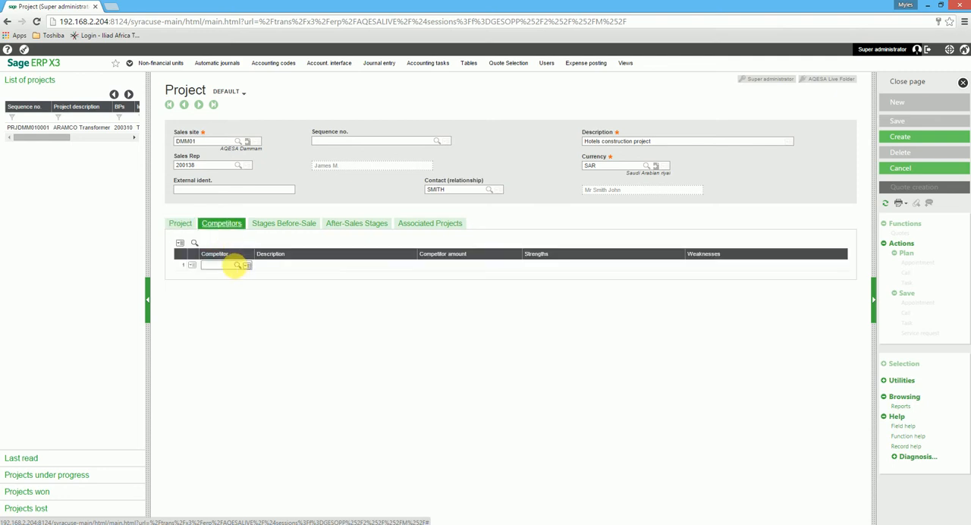
{"action": "left_click", "coordinate": [240, 267]}
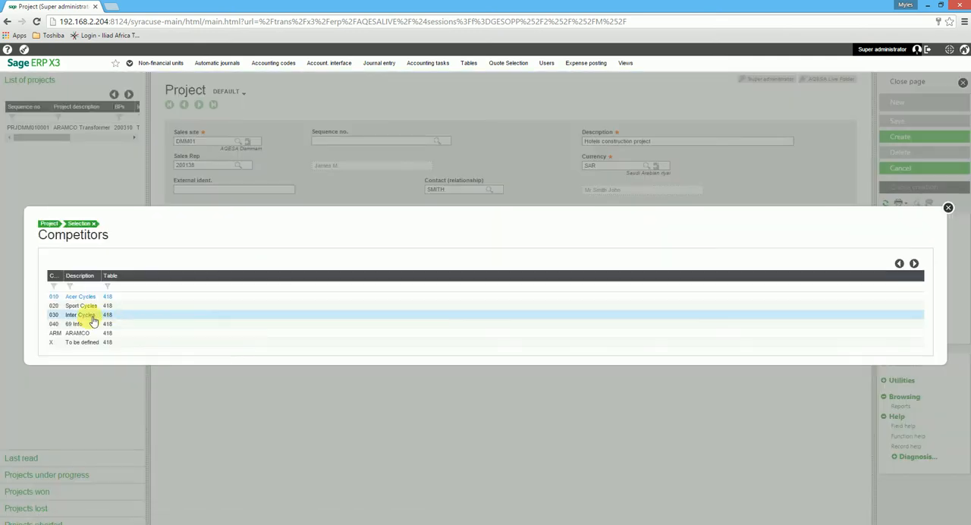
{"action": "left_click", "coordinate": [93, 320]}
{"action": "left_click", "coordinate": [452, 270]}
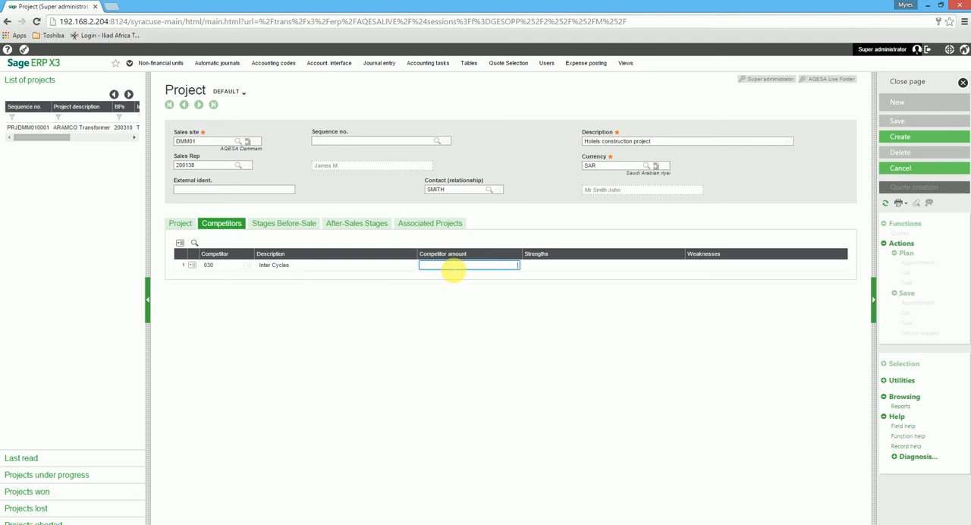
{"action": "type", "text": "900000"}
{"action": "left_click", "coordinate": [558, 266]}
{"action": "left_click", "coordinate": [713, 267]}
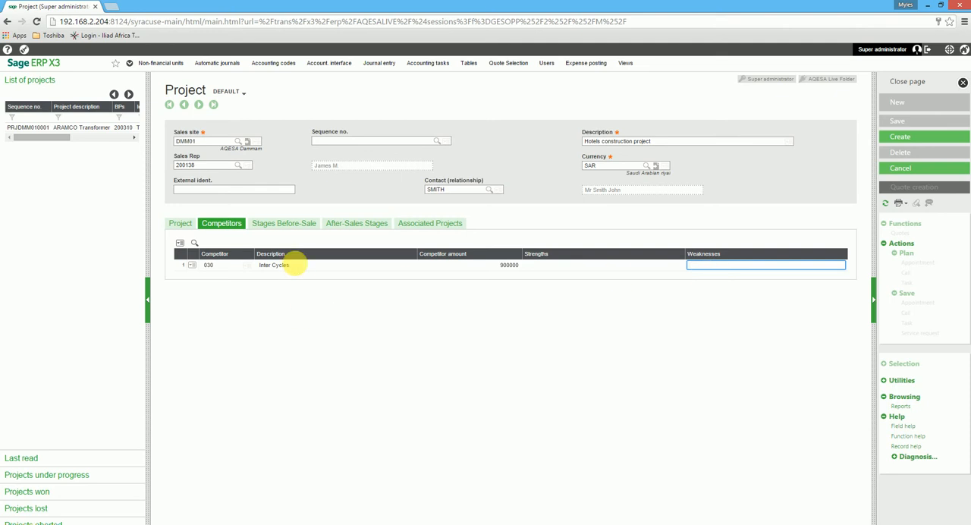
Add a before-sale stage dated 01/01/16 with step APD (Project detected) and create the project record.
{"action": "left_click", "coordinate": [294, 232]}
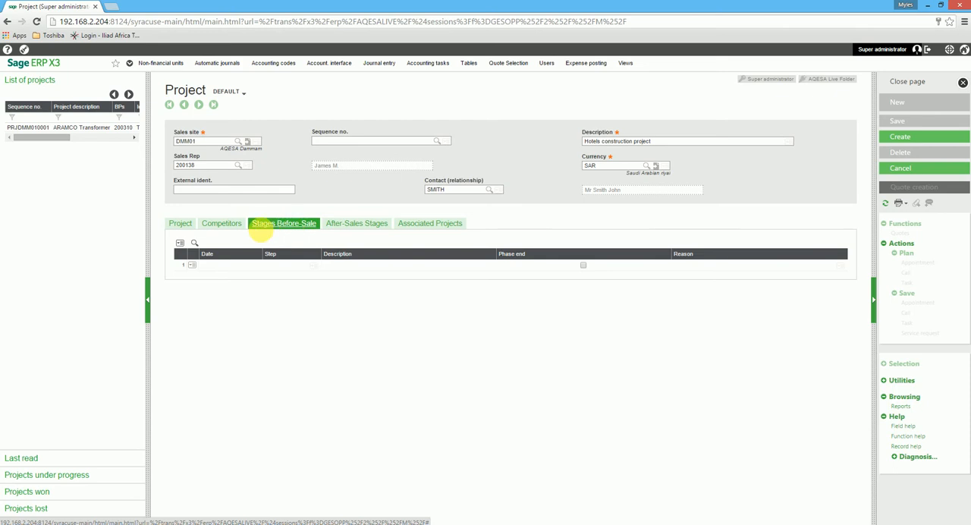
{"action": "left_click", "coordinate": [233, 265]}
{"action": "left_click", "coordinate": [256, 265]}
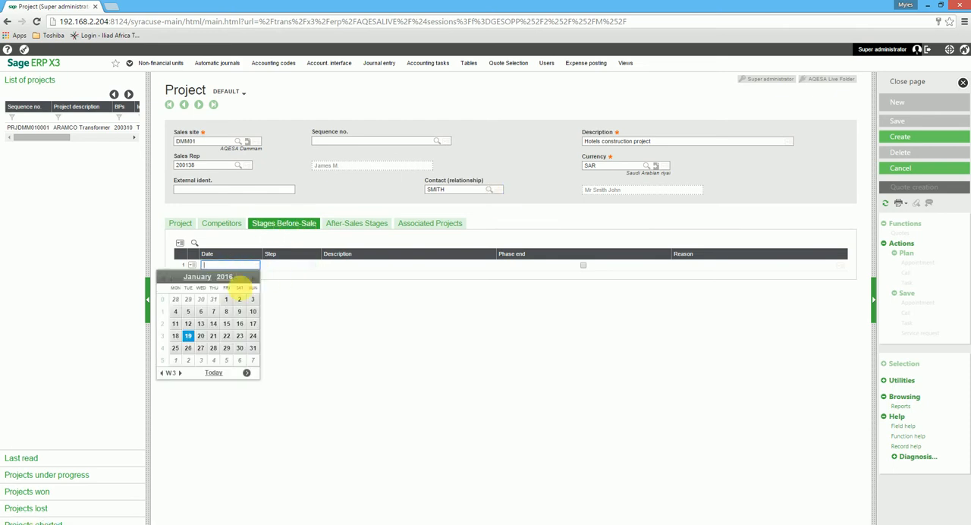
{"action": "left_click", "coordinate": [226, 299]}
{"action": "left_click", "coordinate": [308, 267]}
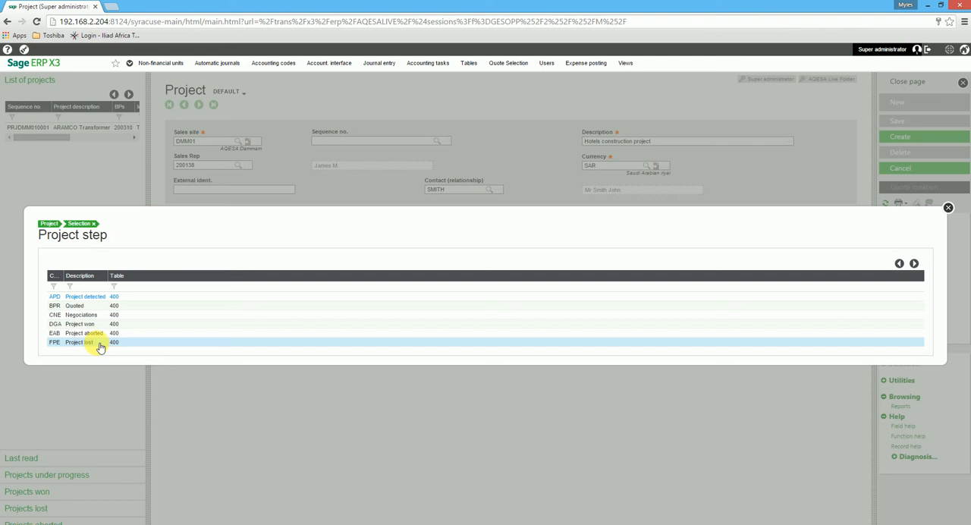
{"action": "left_click", "coordinate": [86, 298]}
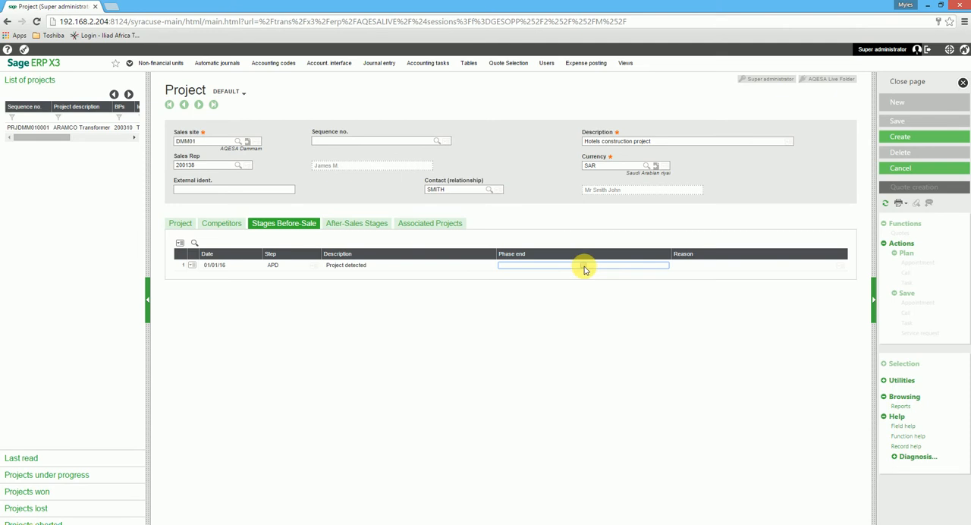
{"action": "left_click", "coordinate": [908, 141]}
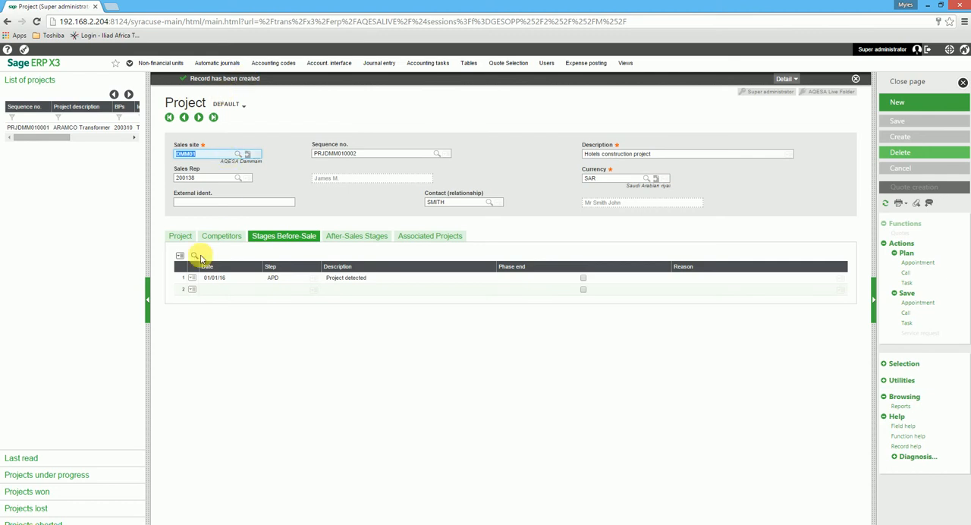
Add a second before-sale stage dated 08/01/16 with step BPR (Quoted), and mark the first stage's phase end with the reason "completed".
{"action": "left_click", "coordinate": [214, 289]}
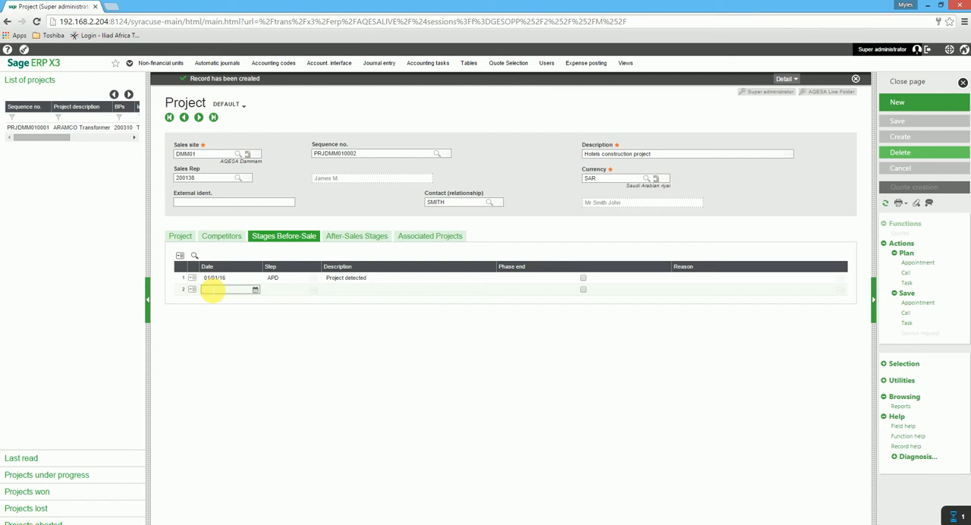
{"action": "left_click", "coordinate": [255, 290]}
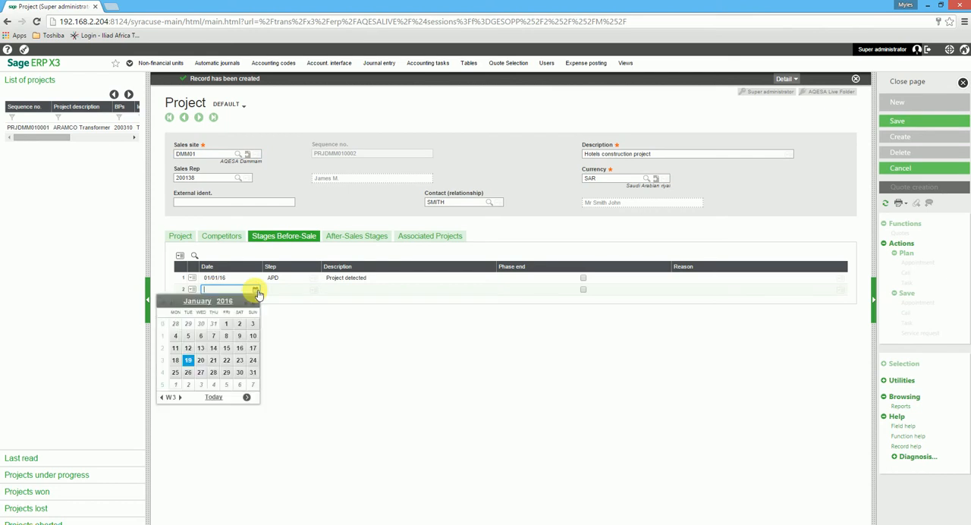
{"action": "left_click", "coordinate": [231, 338]}
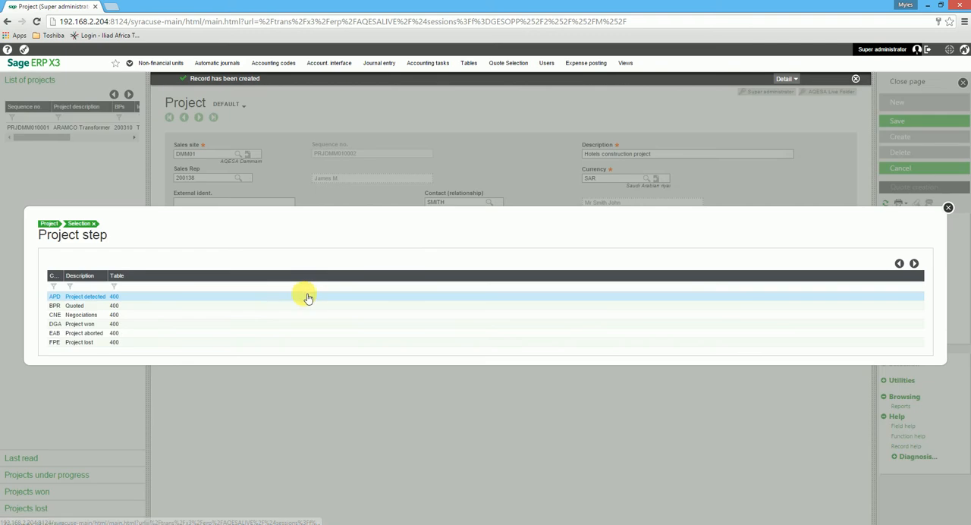
{"action": "left_click", "coordinate": [85, 307]}
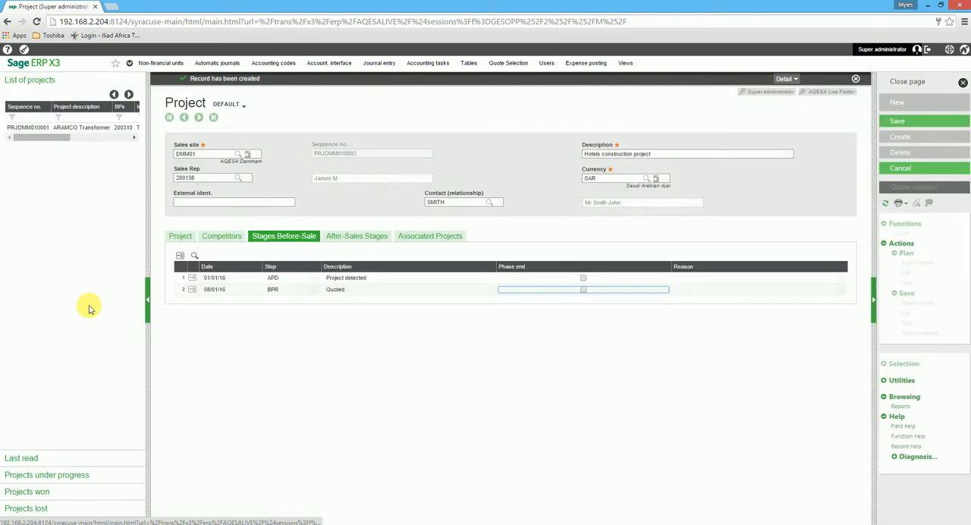
{"action": "left_click", "coordinate": [583, 278]}
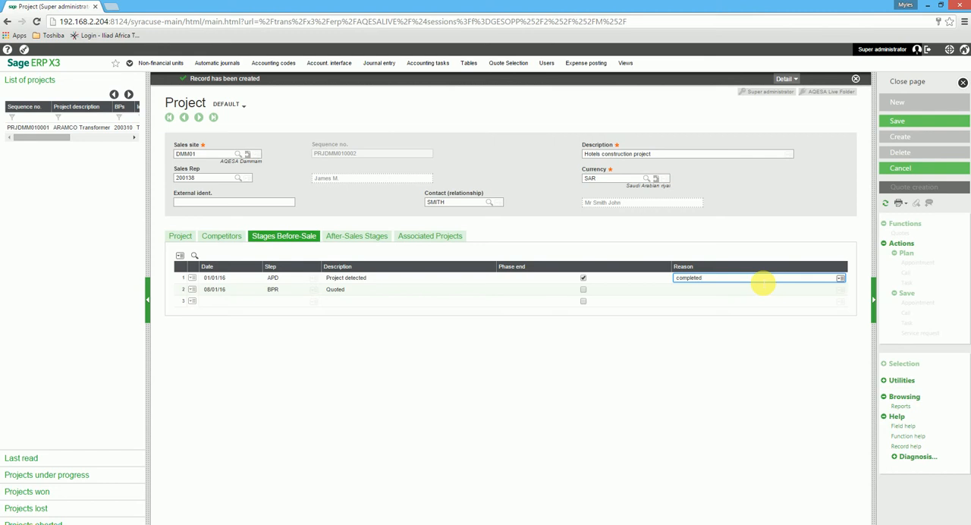
Save the before-sale stage changes to the project record.
{"action": "key", "text": "Tab"}
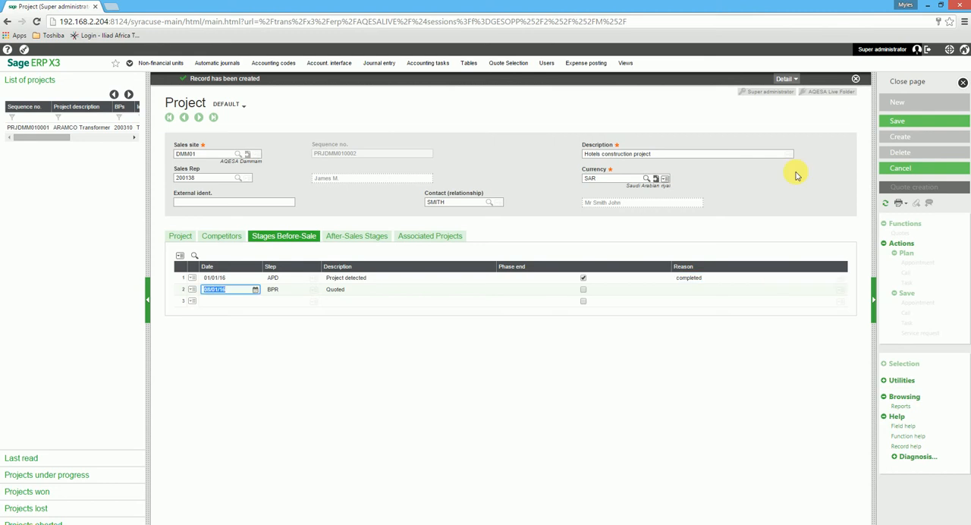
{"action": "left_click", "coordinate": [896, 121]}
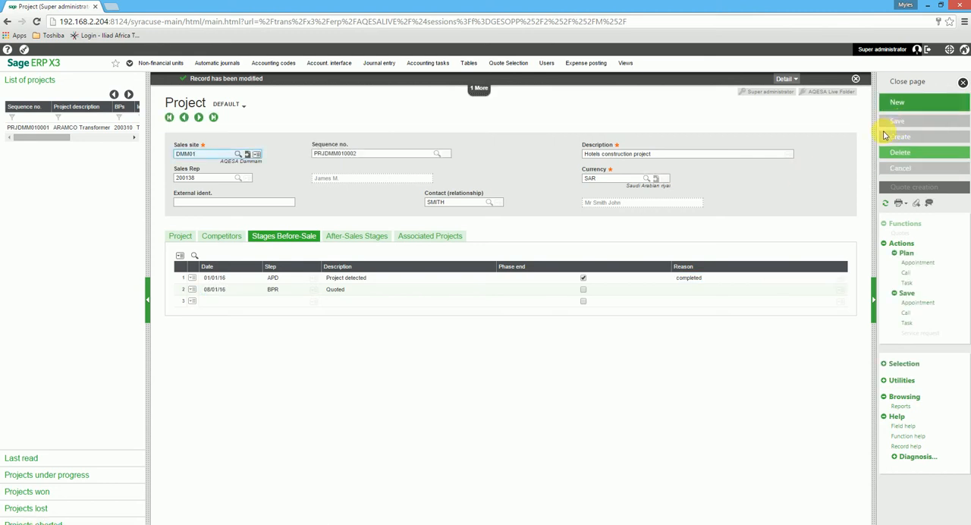
Add an after-sales stage dated 30/01/16 with step B1 (Development of the solution), and try to save the project.
{"action": "left_click", "coordinate": [340, 236]}
{"action": "left_click", "coordinate": [247, 278]}
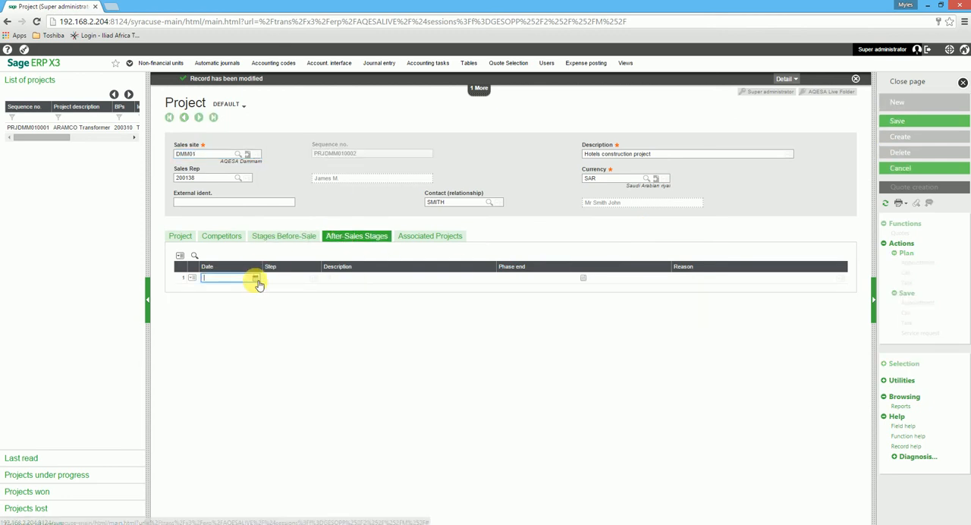
{"action": "left_click", "coordinate": [256, 278]}
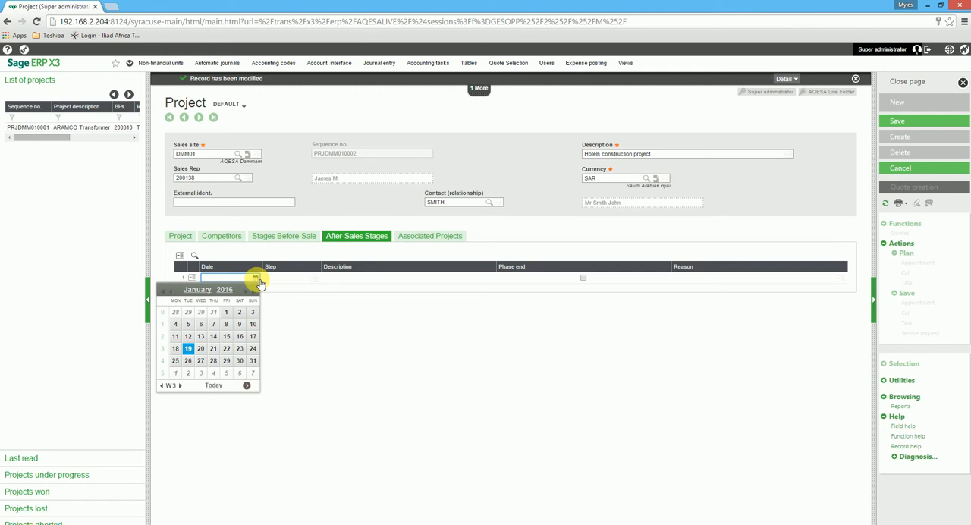
{"action": "left_click", "coordinate": [242, 364]}
{"action": "left_click", "coordinate": [307, 278]}
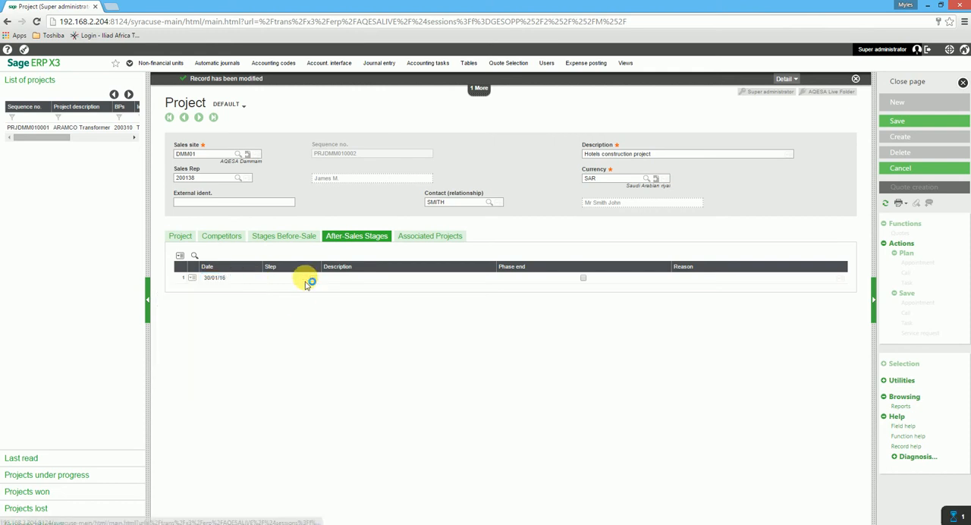
{"action": "left_click", "coordinate": [310, 279]}
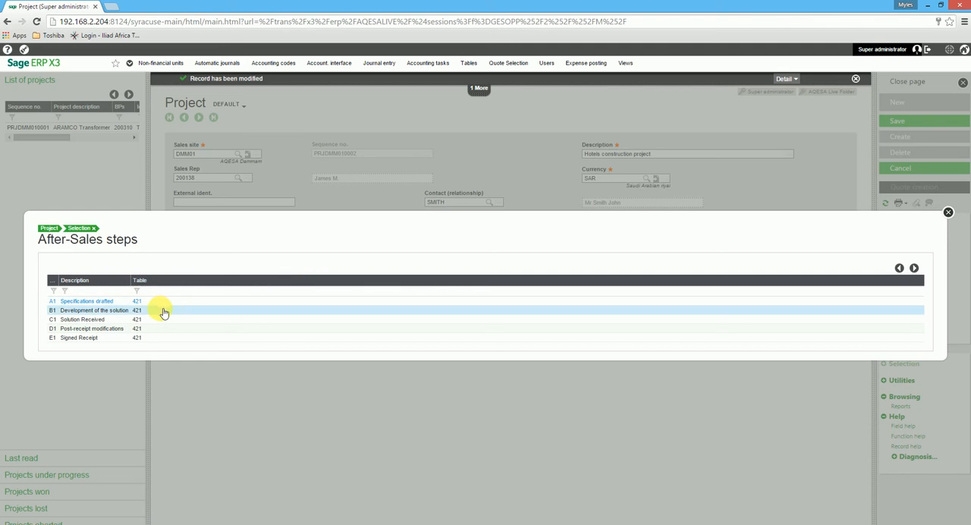
{"action": "left_click", "coordinate": [82, 310]}
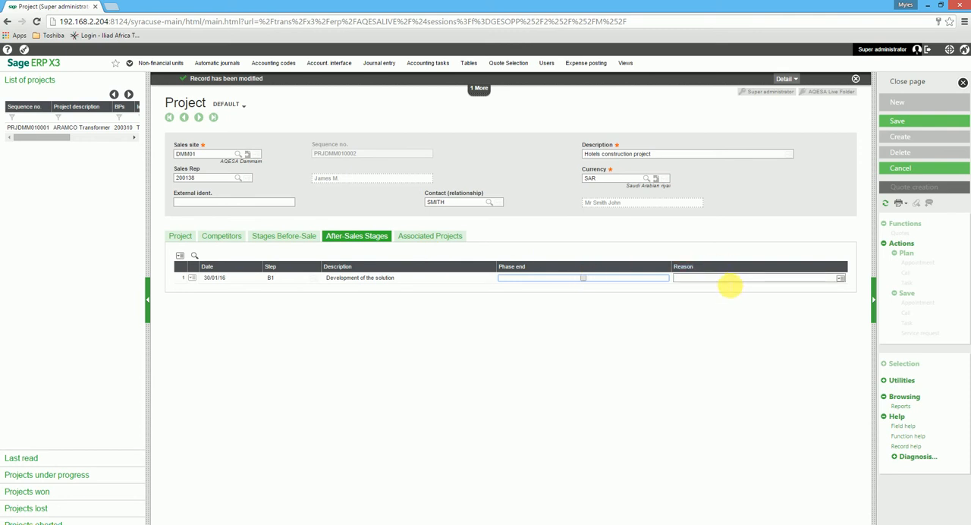
{"action": "left_click", "coordinate": [902, 120]}
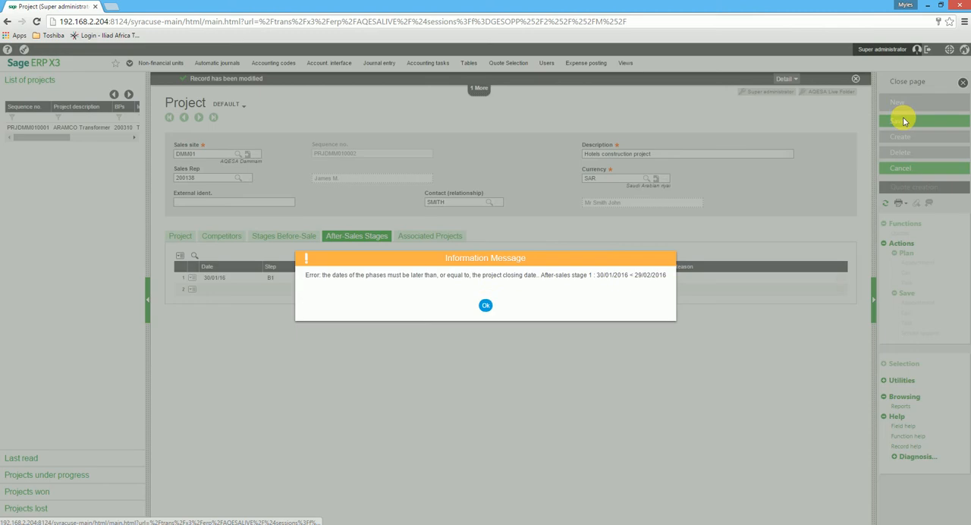
{"action": "left_click", "coordinate": [486, 305]}
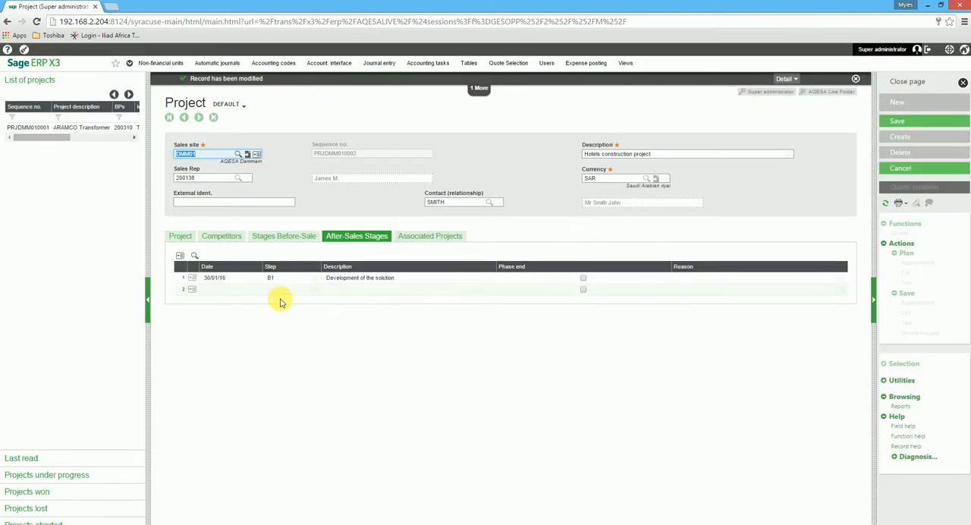
Change the date of the first after-sales stage to 01/03/16 and save the project.
{"action": "left_click", "coordinate": [234, 281]}
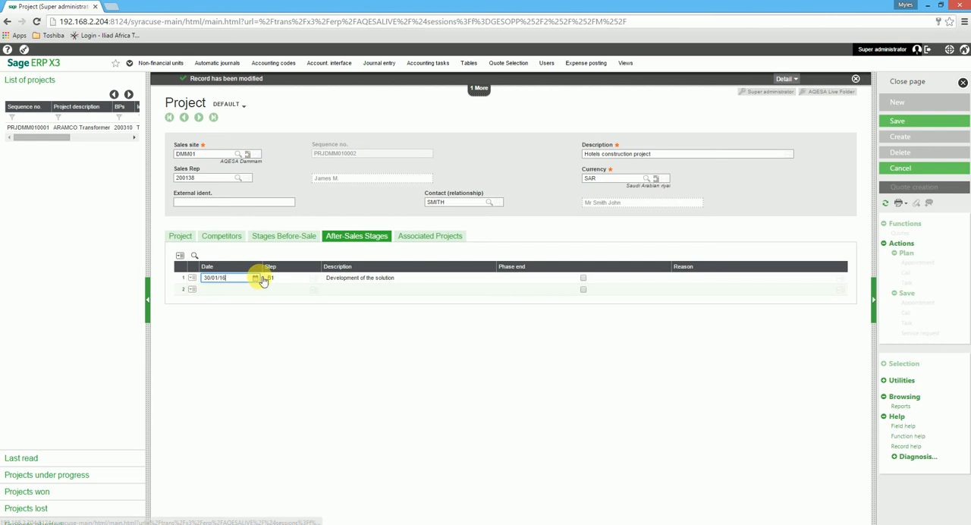
{"action": "left_click", "coordinate": [256, 277]}
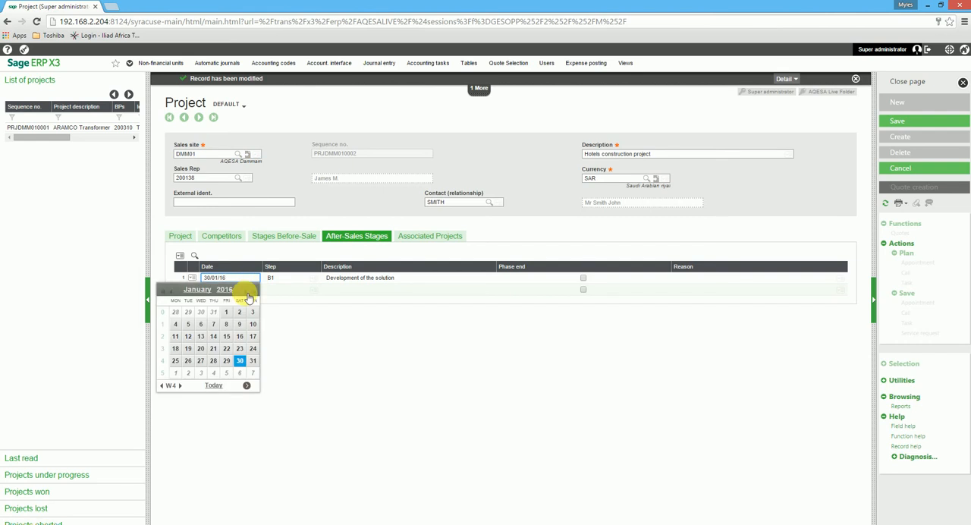
{"action": "left_click", "coordinate": [251, 293]}
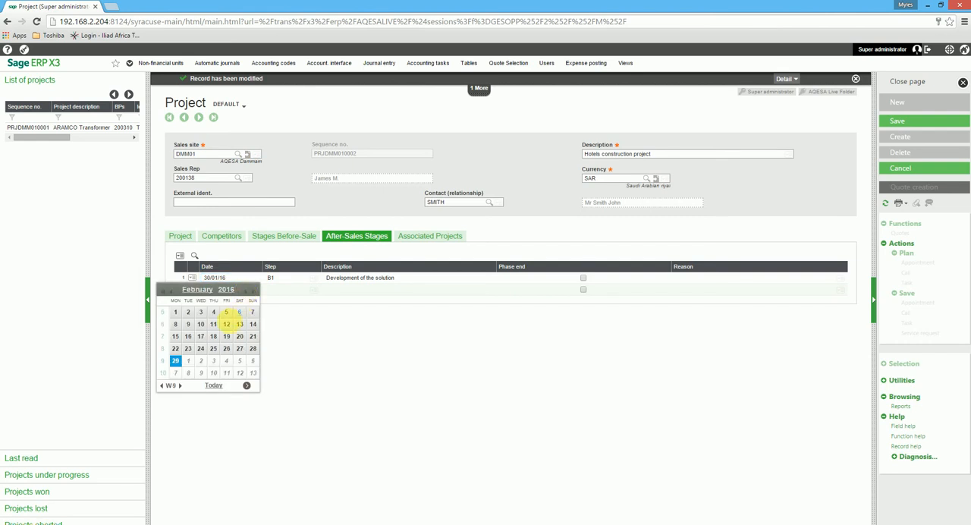
{"action": "left_click", "coordinate": [248, 293]}
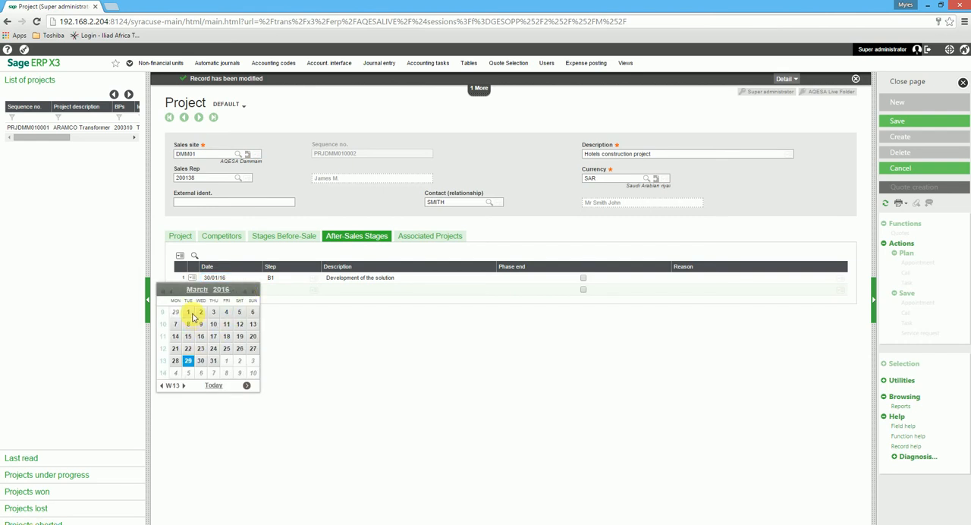
{"action": "left_click", "coordinate": [189, 313]}
{"action": "left_click", "coordinate": [899, 123]}
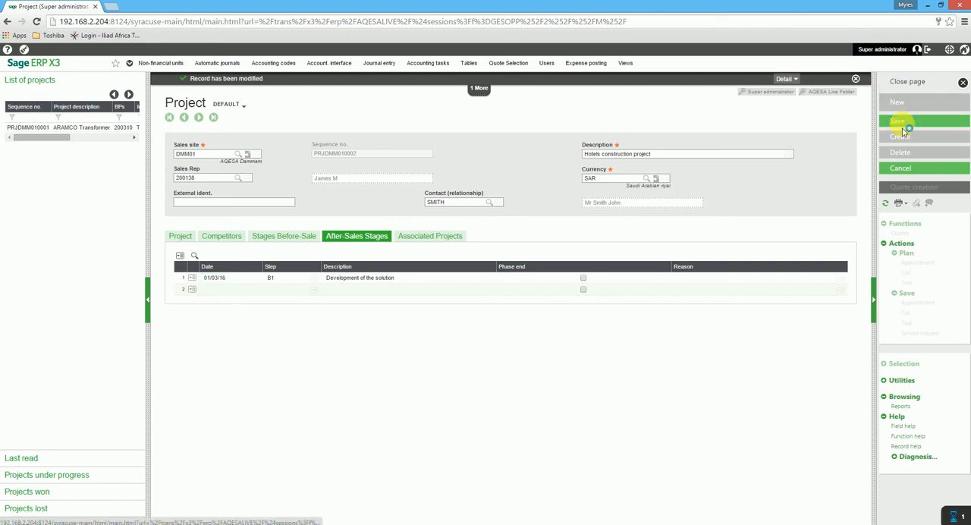
Review the associated projects and the project's qualification and financial details, and refresh the record.
{"action": "left_click", "coordinate": [427, 237]}
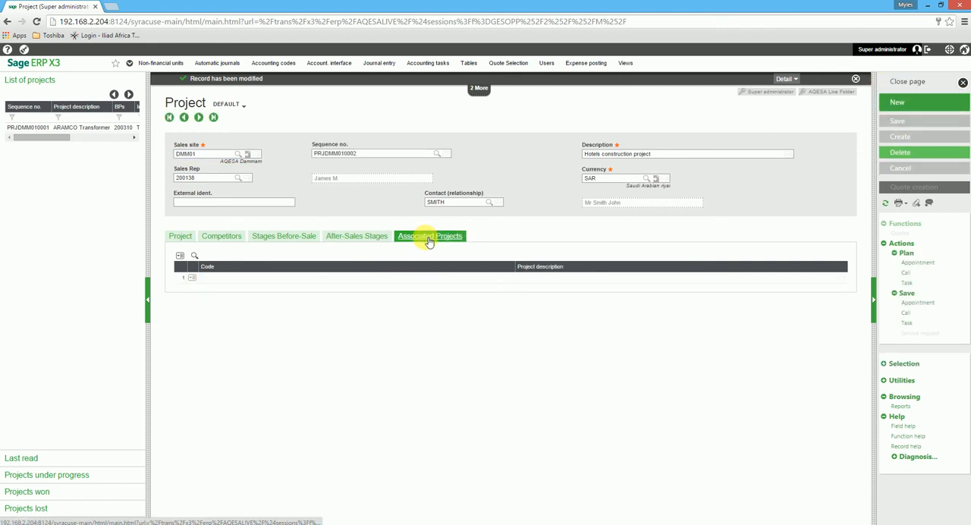
{"action": "left_click", "coordinate": [251, 280]}
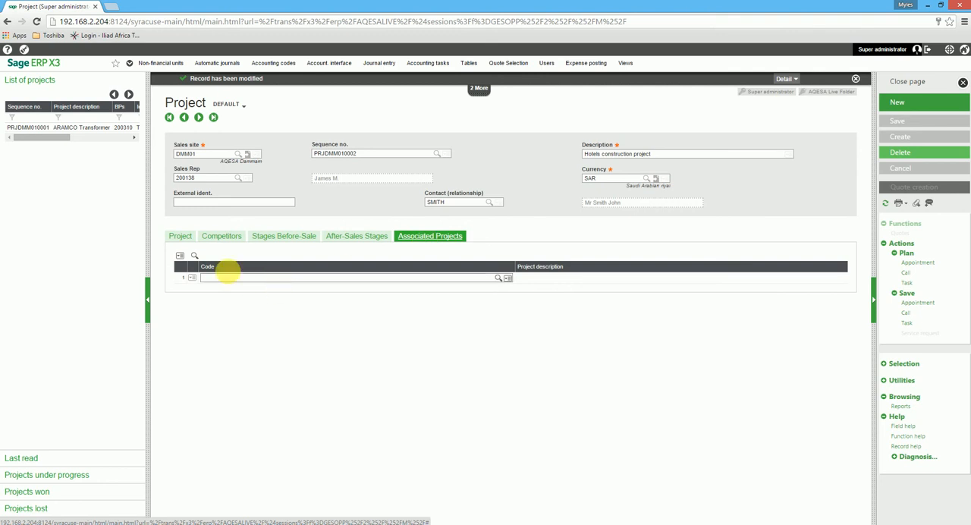
{"action": "left_click", "coordinate": [180, 237]}
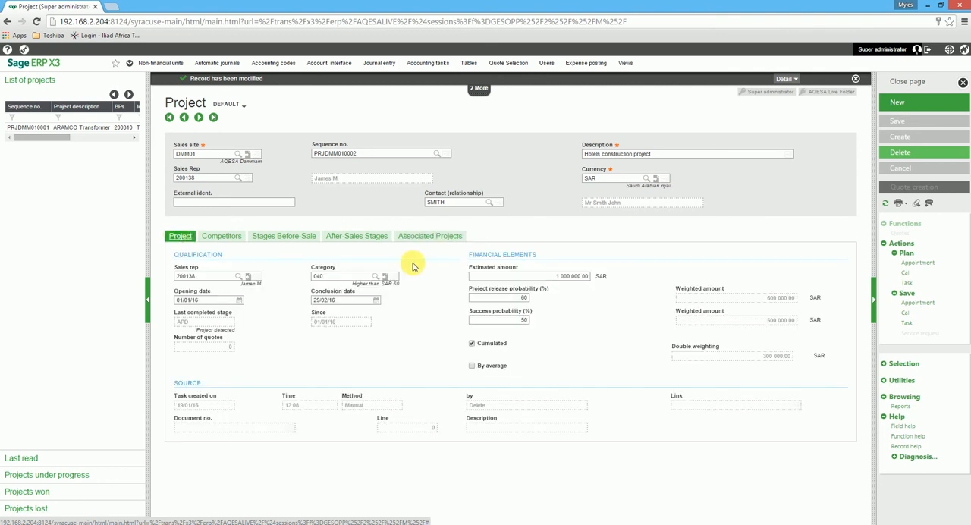
{"action": "left_click", "coordinate": [892, 204]}
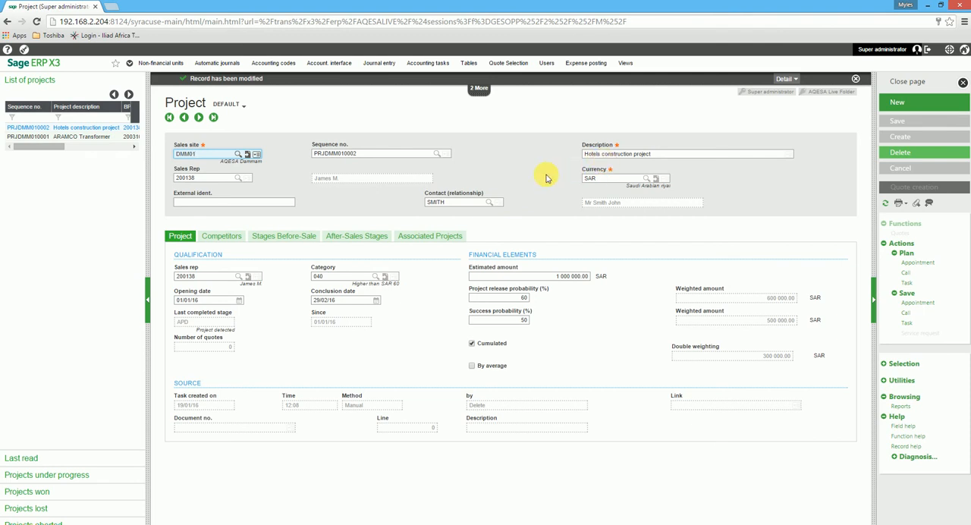
Start a new task for site DMM01 linked to the Hotels construction project, and close it without creating it.
{"action": "left_click", "coordinate": [909, 82]}
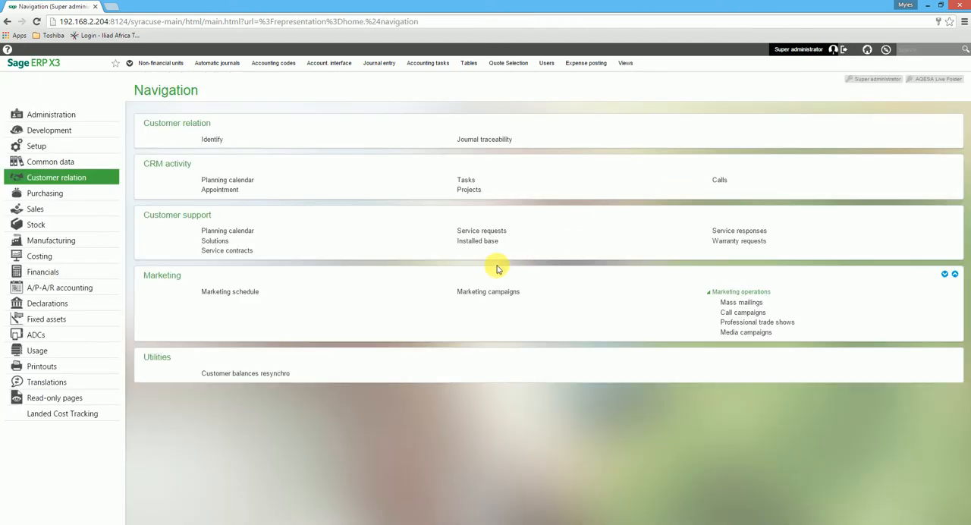
{"action": "left_click", "coordinate": [468, 183]}
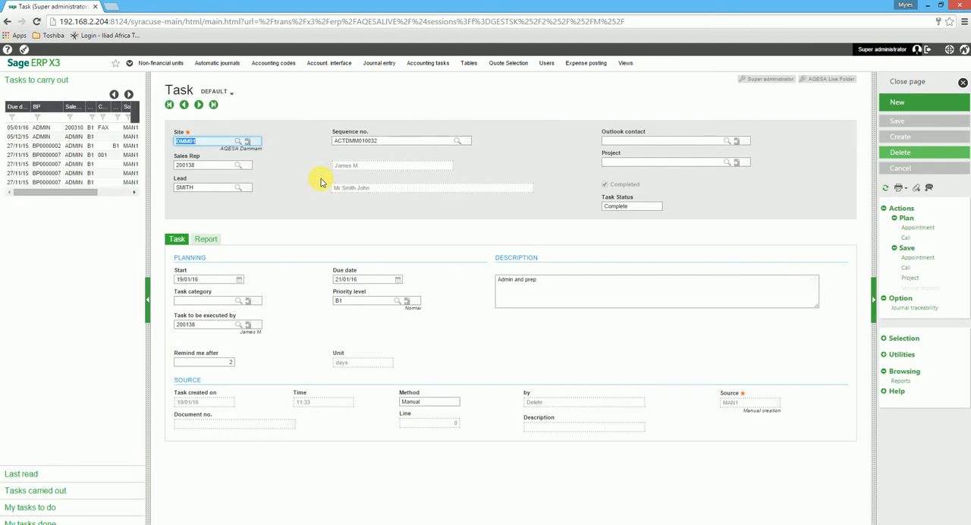
{"action": "left_click", "coordinate": [905, 101]}
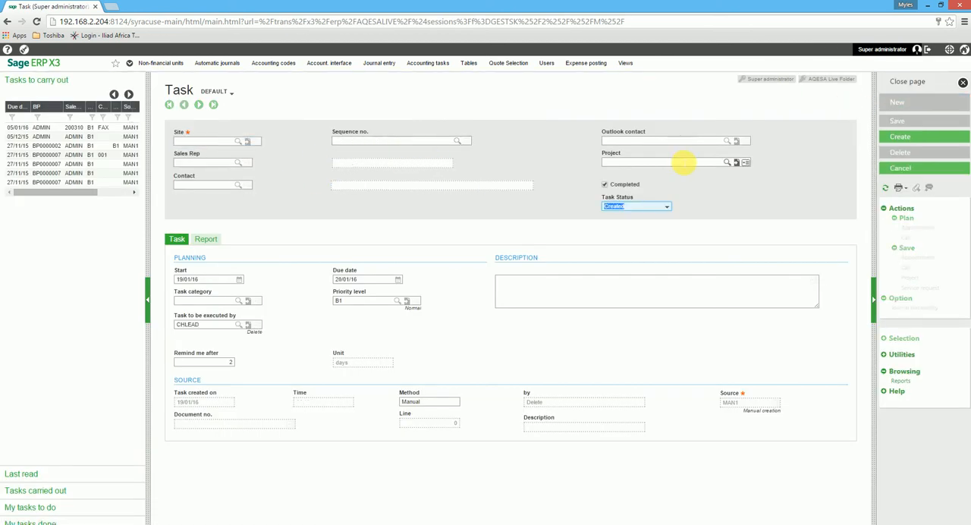
{"action": "left_click", "coordinate": [246, 141]}
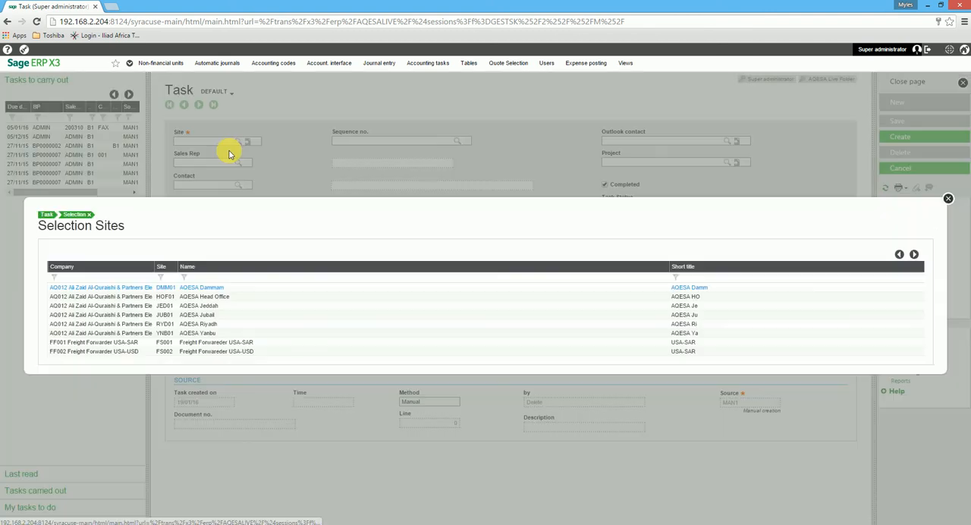
{"action": "left_click", "coordinate": [145, 287]}
{"action": "left_click", "coordinate": [720, 162]}
{"action": "left_click", "coordinate": [730, 163]}
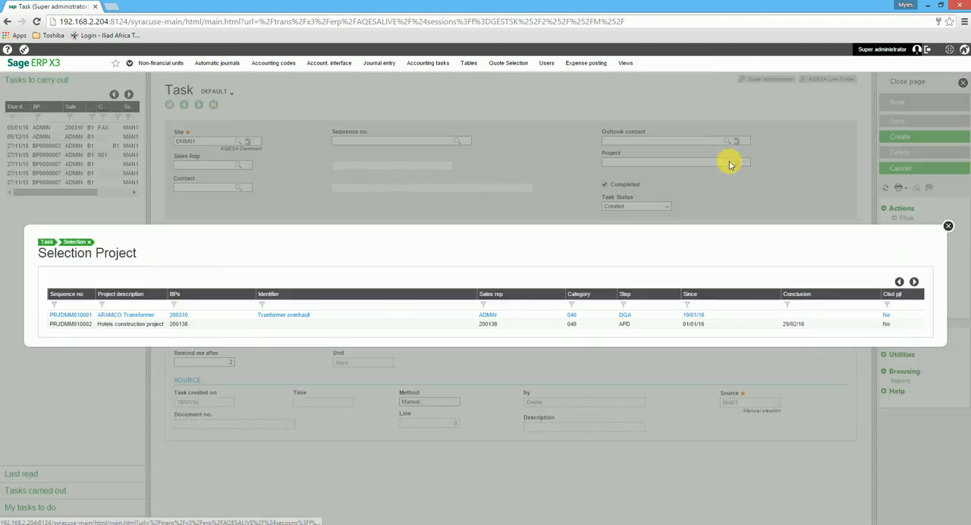
{"action": "left_click", "coordinate": [142, 323]}
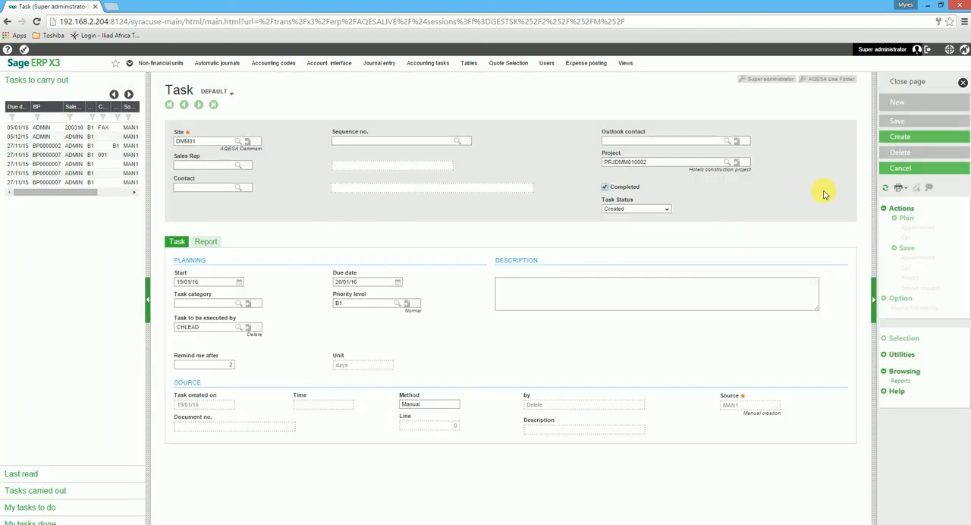
{"action": "left_click", "coordinate": [916, 81]}
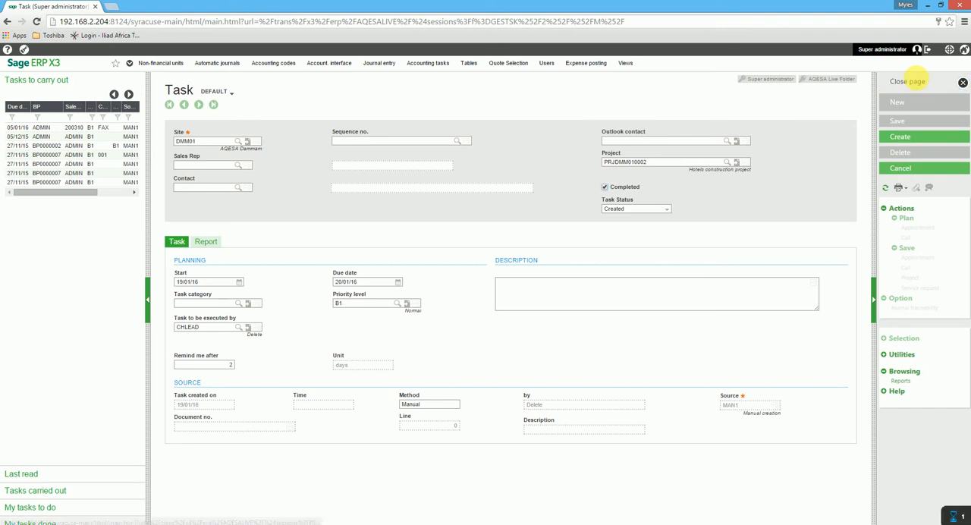
{"action": "left_click", "coordinate": [454, 305]}
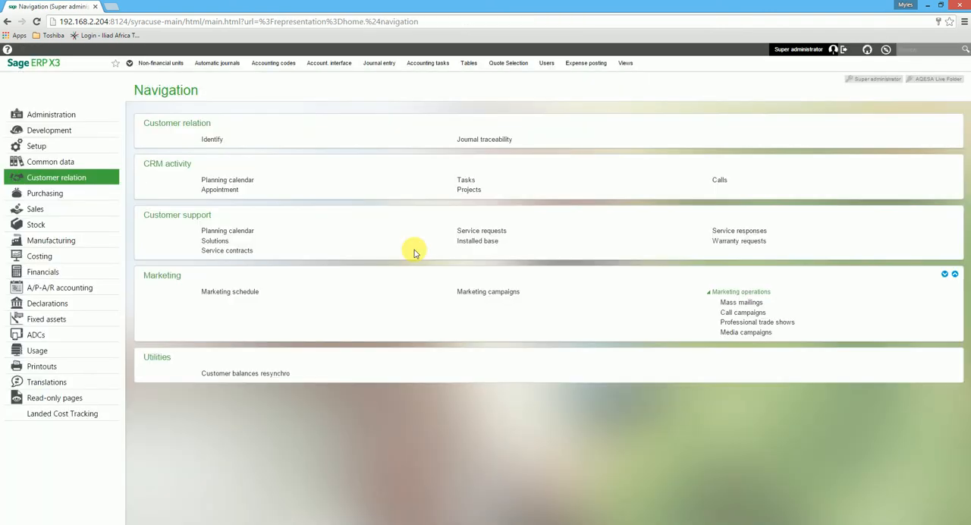
Reopen the Hotels construction project and mark the Quoted before-sale stage's phase end with the reason "Quote submitted".
{"action": "left_click", "coordinate": [469, 190]}
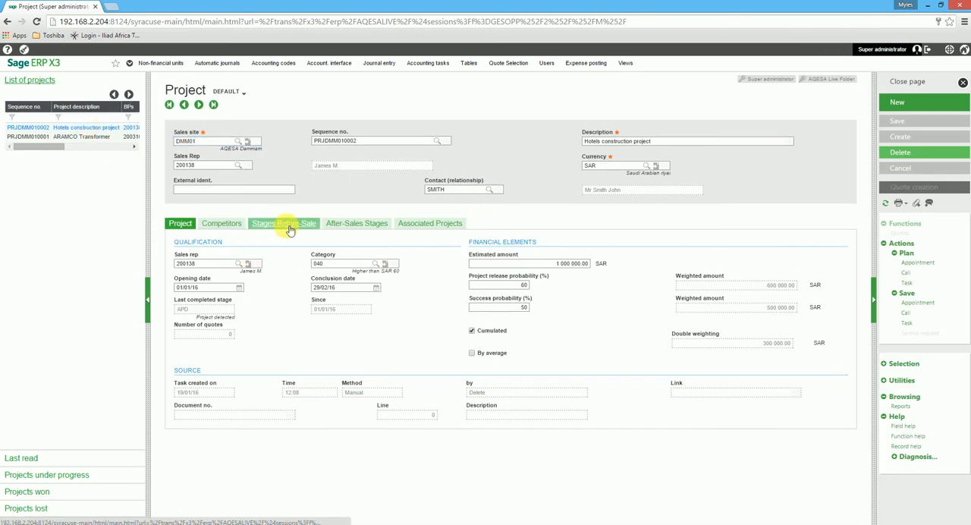
{"action": "left_click", "coordinate": [289, 226]}
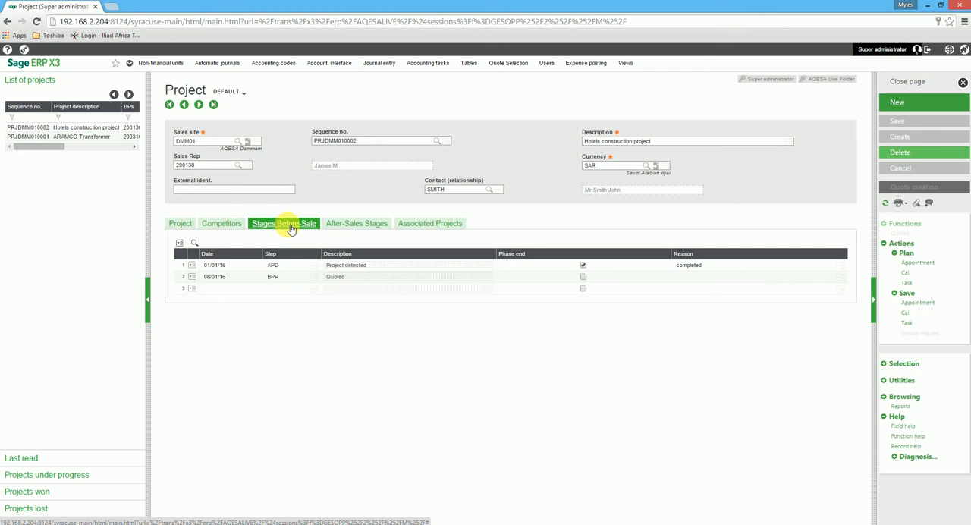
{"action": "left_click", "coordinate": [583, 277]}
{"action": "left_click", "coordinate": [676, 276]}
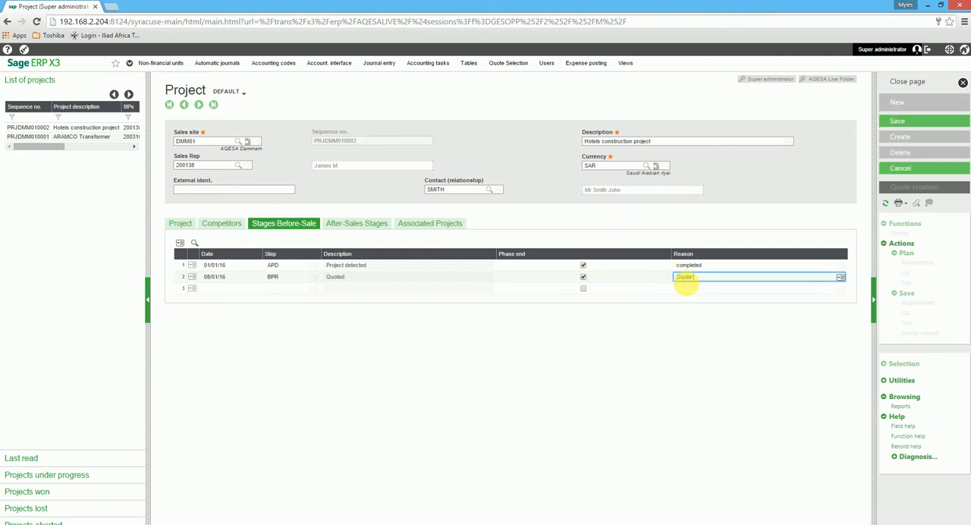
{"action": "type", "text": "Quote submitted"}
Add a Negociations before-sale stage dated 12/01/16, marked as phase end with the reason "Negotiations completed".
{"action": "left_click", "coordinate": [232, 289]}
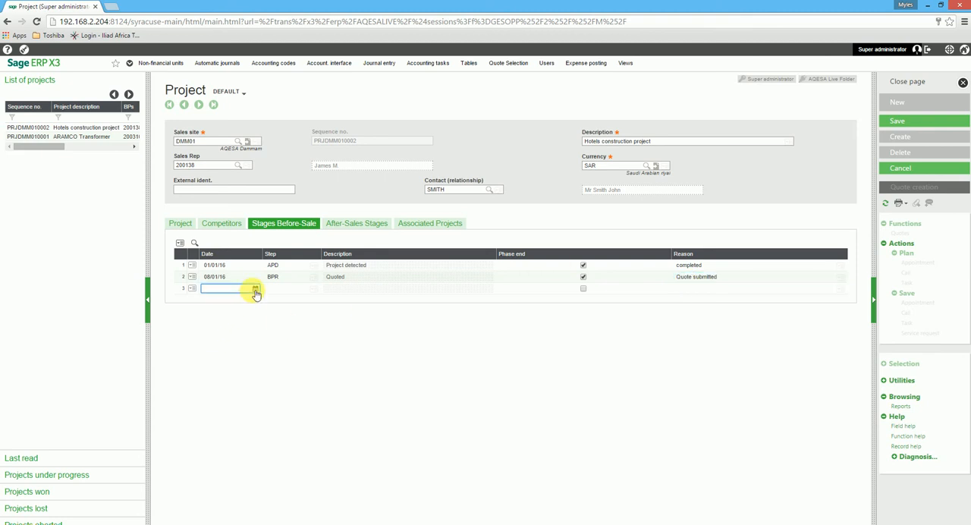
{"action": "left_click", "coordinate": [256, 291]}
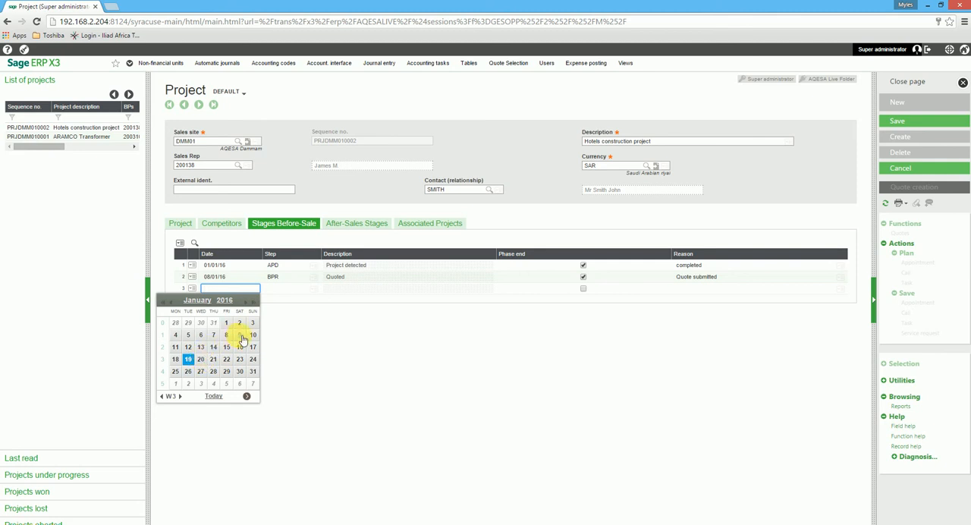
{"action": "left_click", "coordinate": [189, 346]}
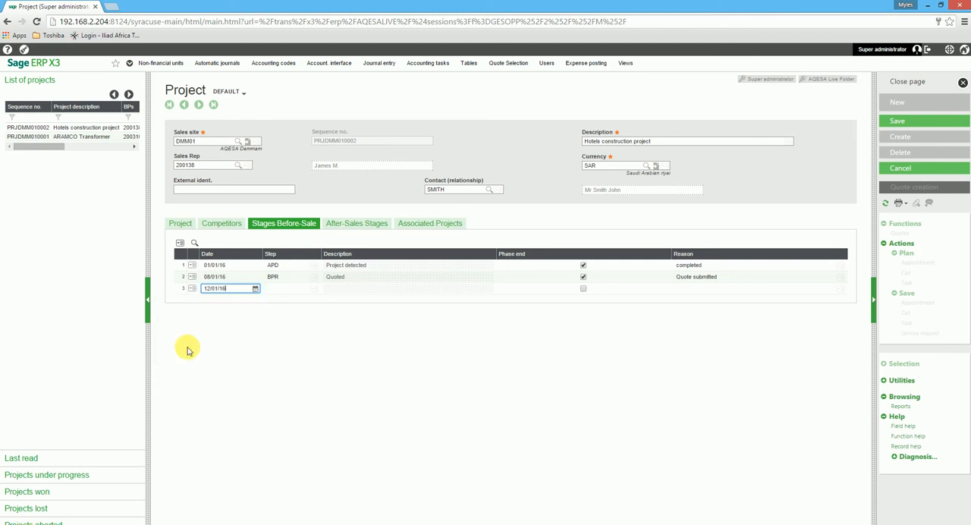
{"action": "left_click", "coordinate": [304, 289]}
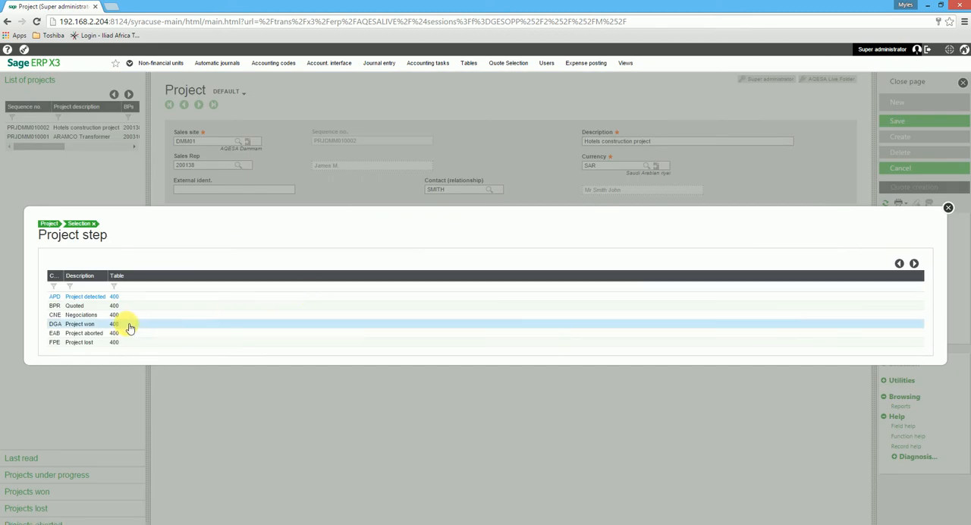
{"action": "left_click", "coordinate": [75, 317]}
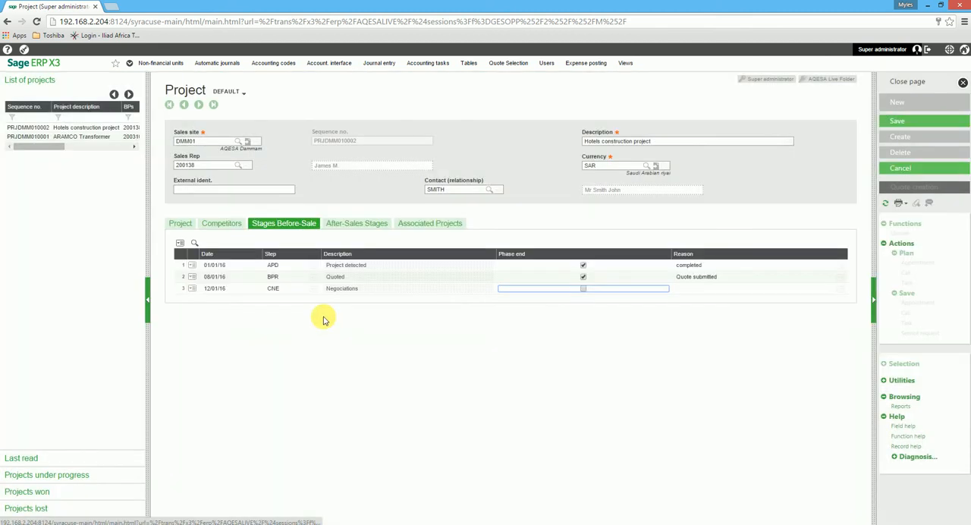
{"action": "left_click", "coordinate": [583, 289]}
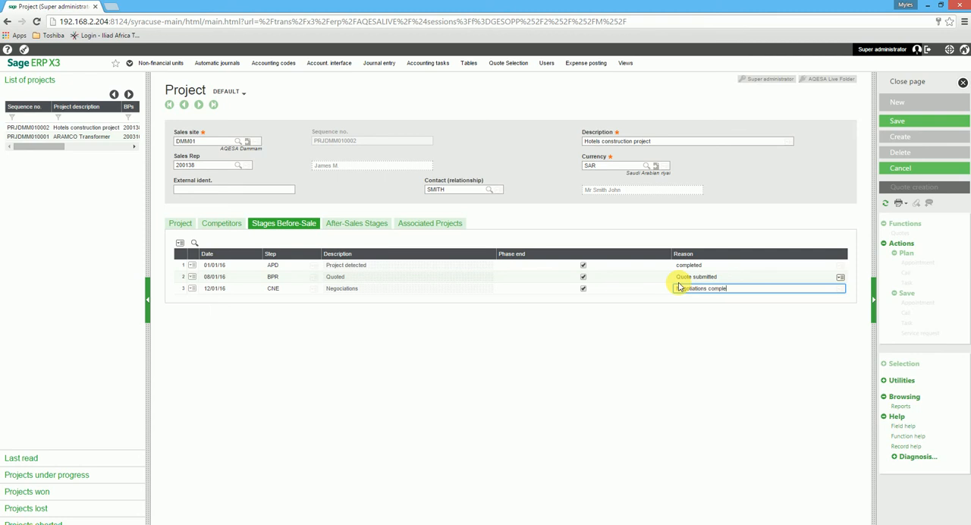
{"action": "key", "text": "Tab"}
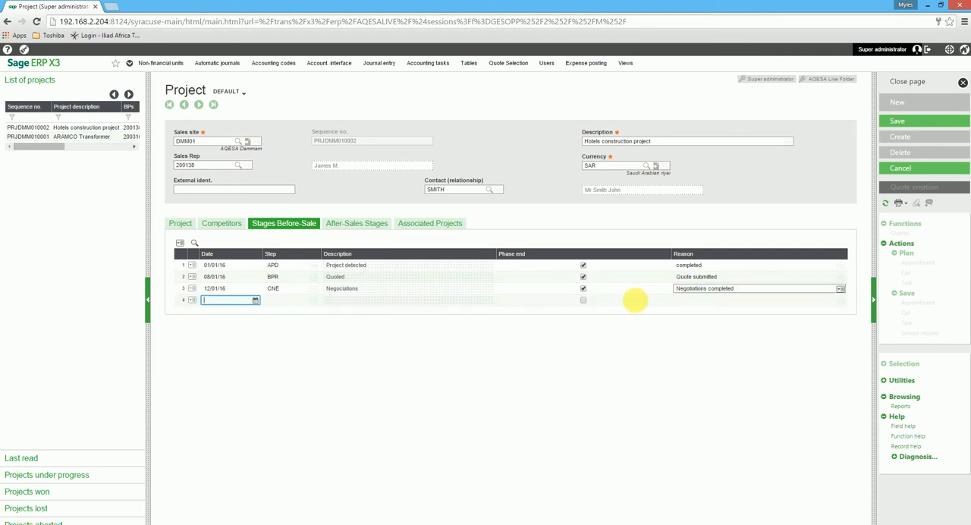
Add a Project won before-sale stage dated 13/01/16, marked as phase end with the reason "Project won", and save the project.
{"action": "left_click", "coordinate": [257, 302]}
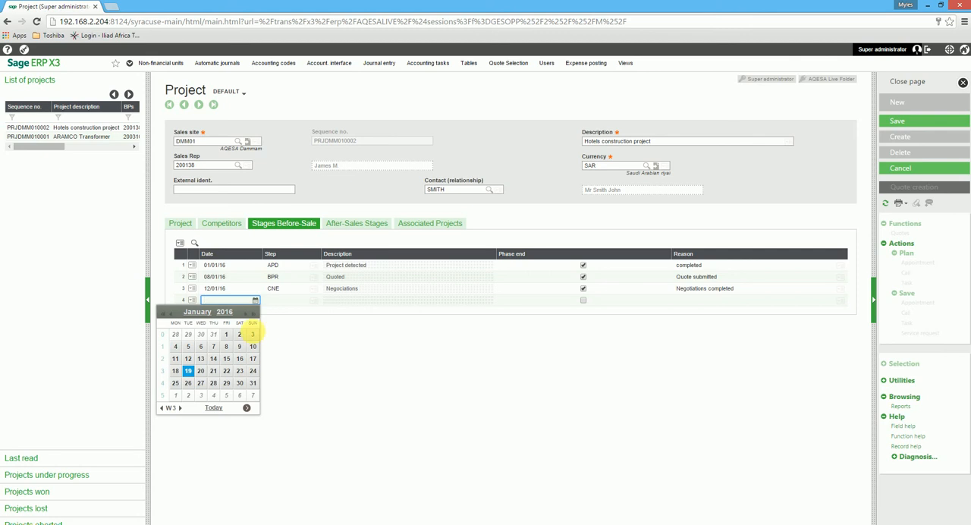
{"action": "left_click", "coordinate": [202, 359]}
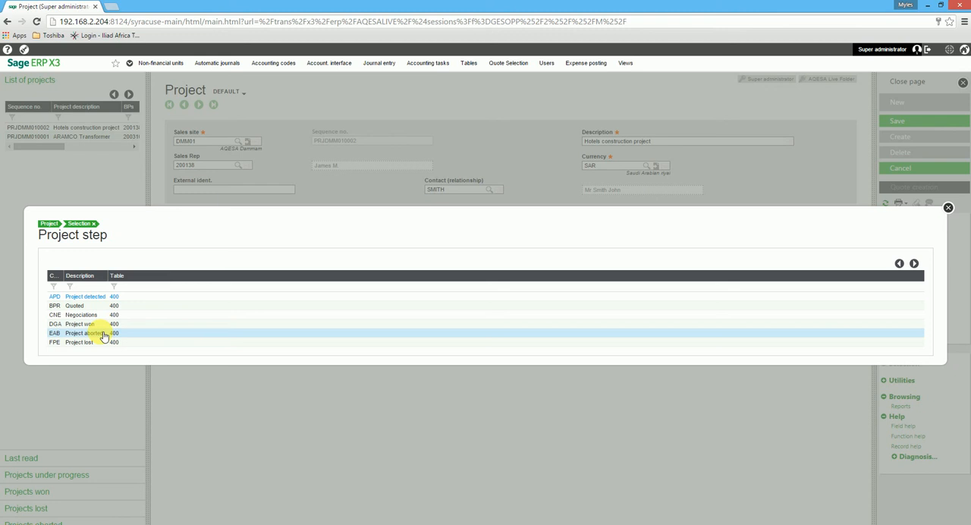
{"action": "left_click", "coordinate": [94, 324]}
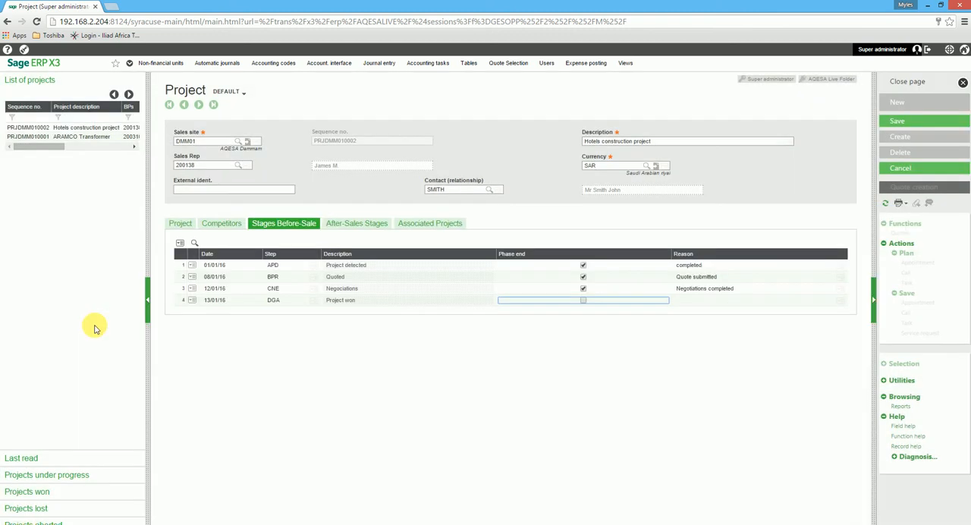
{"action": "left_click", "coordinate": [583, 300]}
{"action": "key", "text": "Tab"}
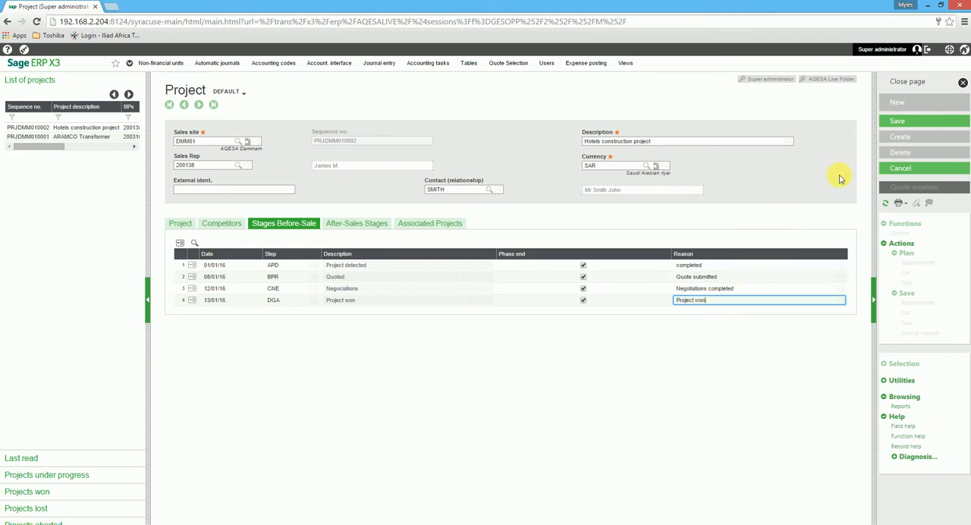
{"action": "left_click", "coordinate": [896, 124]}
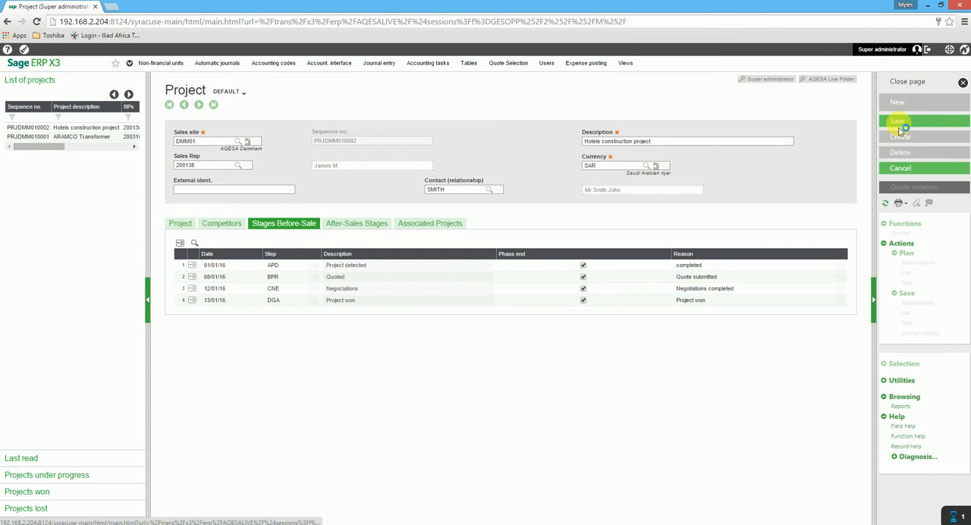